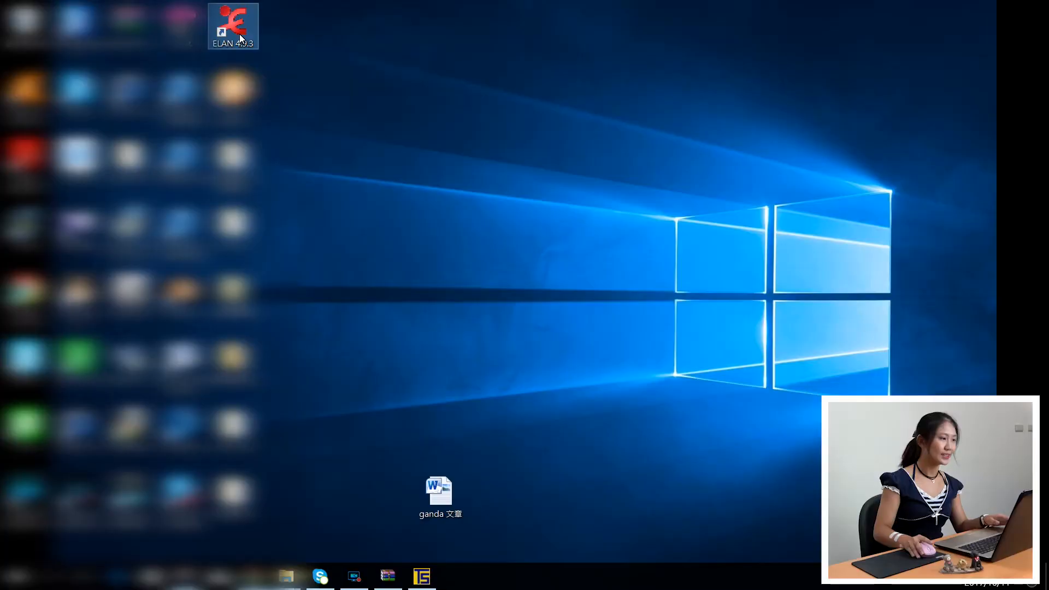
Step: Launch ELAN 4.9.3 from its desktop shortcut
double_click(239, 34)
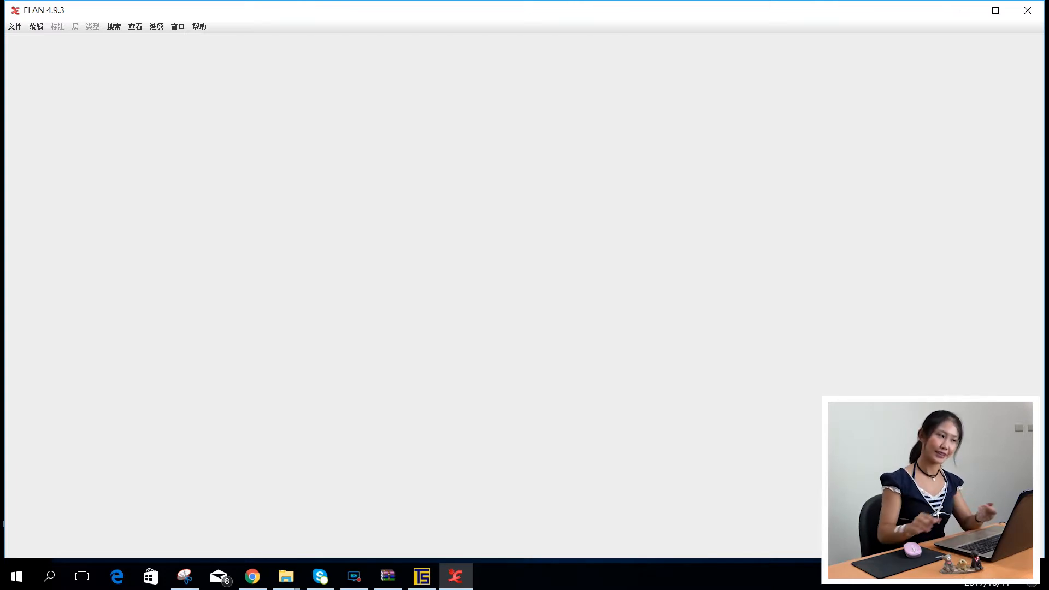
Step: Create a new ELAN document with Ganda 文本.mp4 added as its media file
click(15, 26)
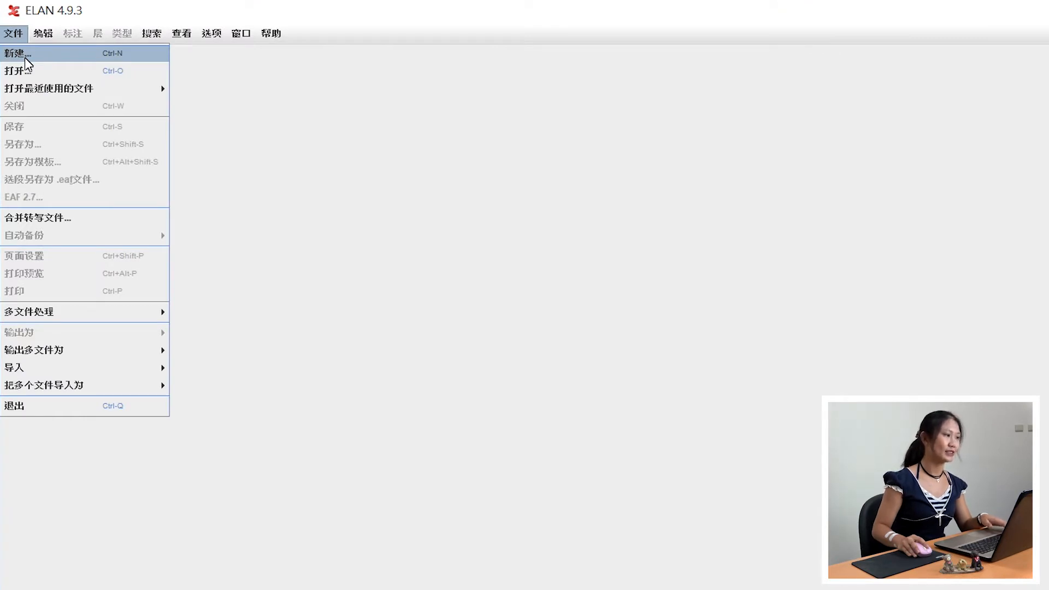
click(24, 55)
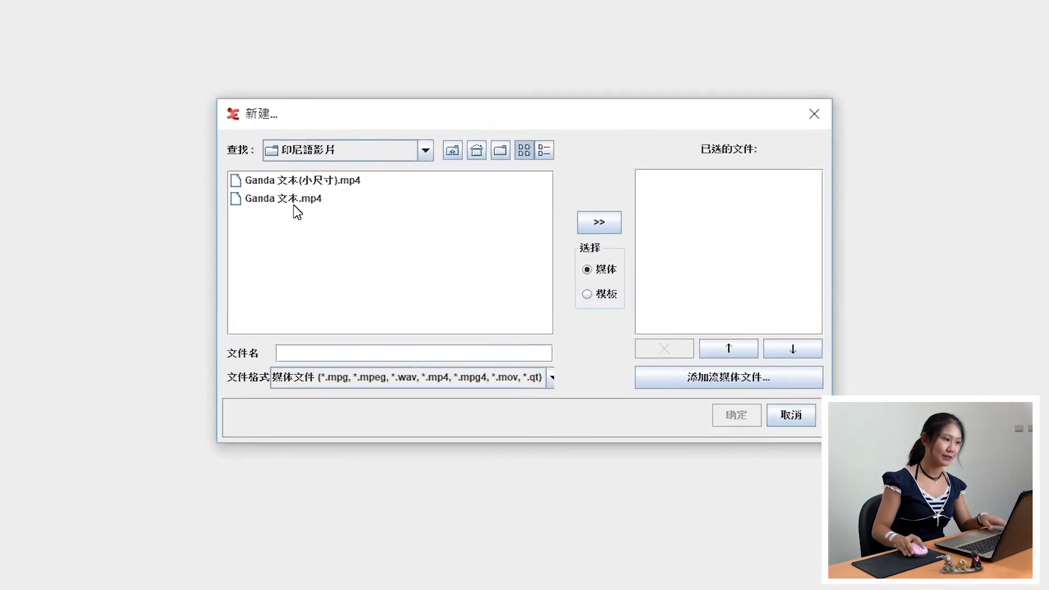
click(294, 200)
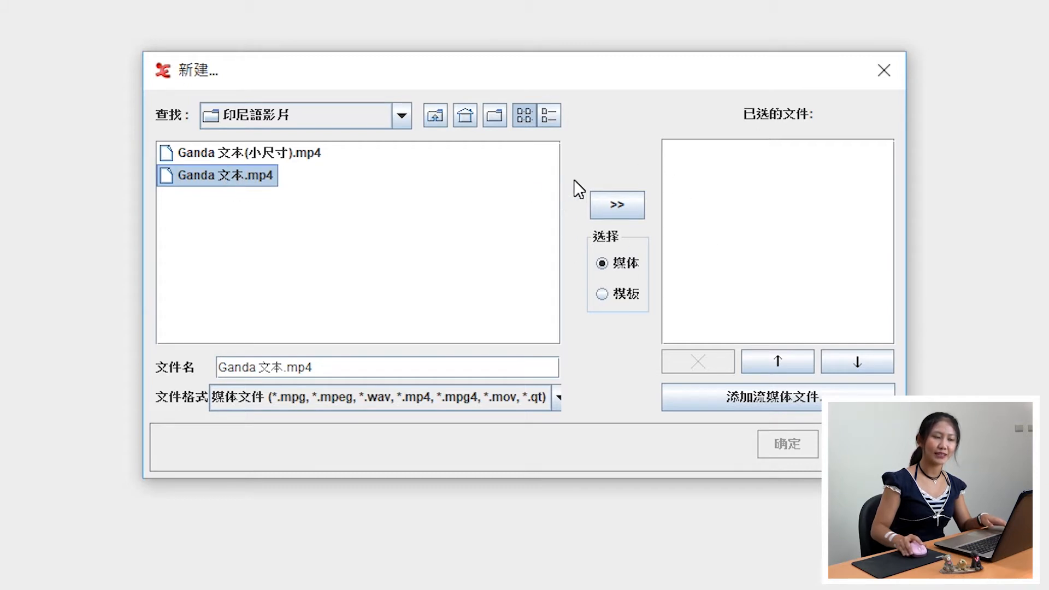
click(629, 206)
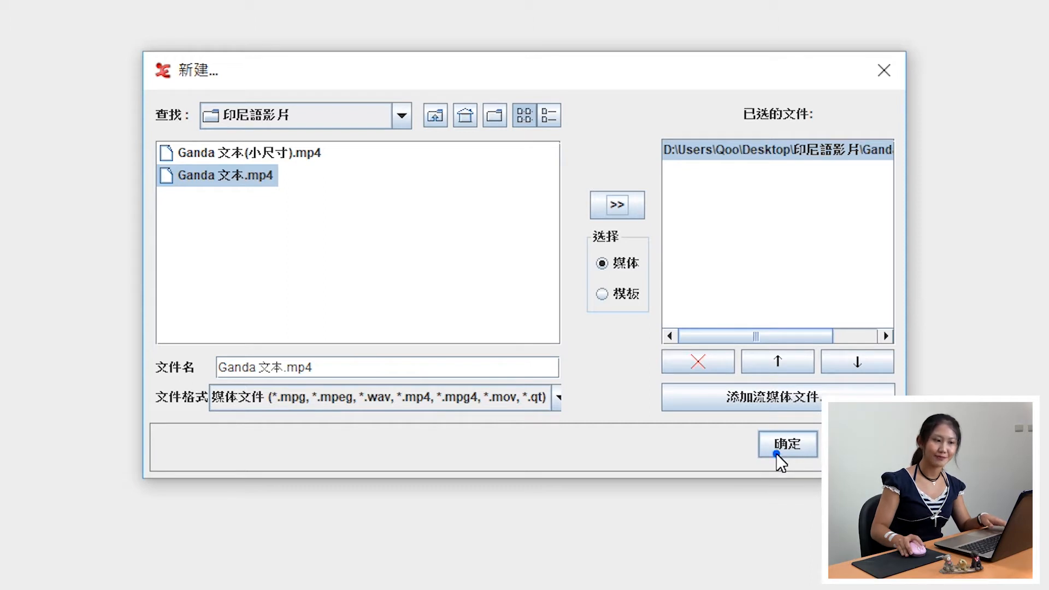
click(787, 444)
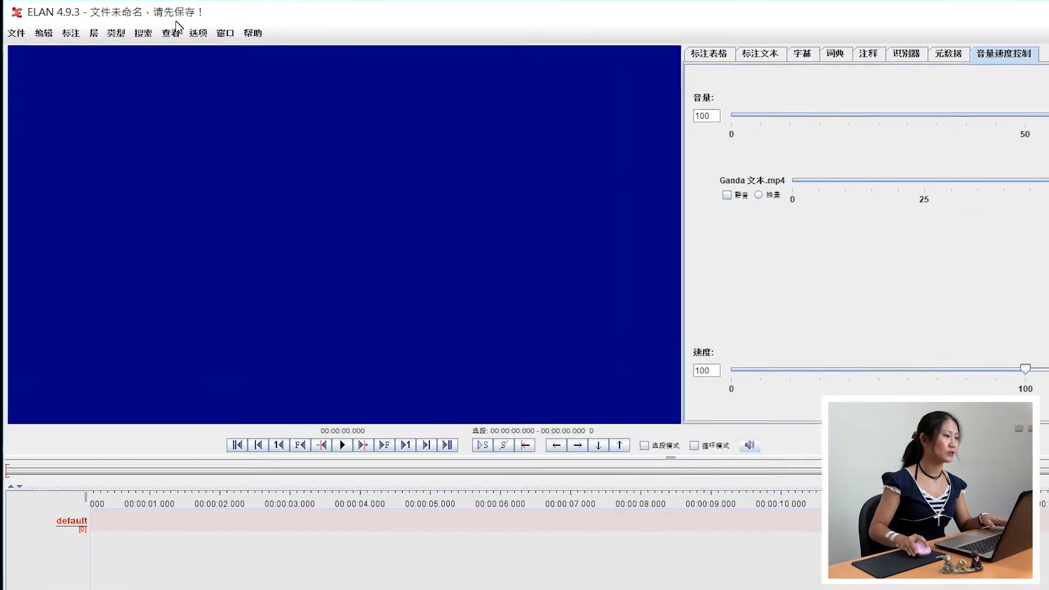
Step: Play the Ganda video from the start and pause it at 00:00:04.701
click(171, 34)
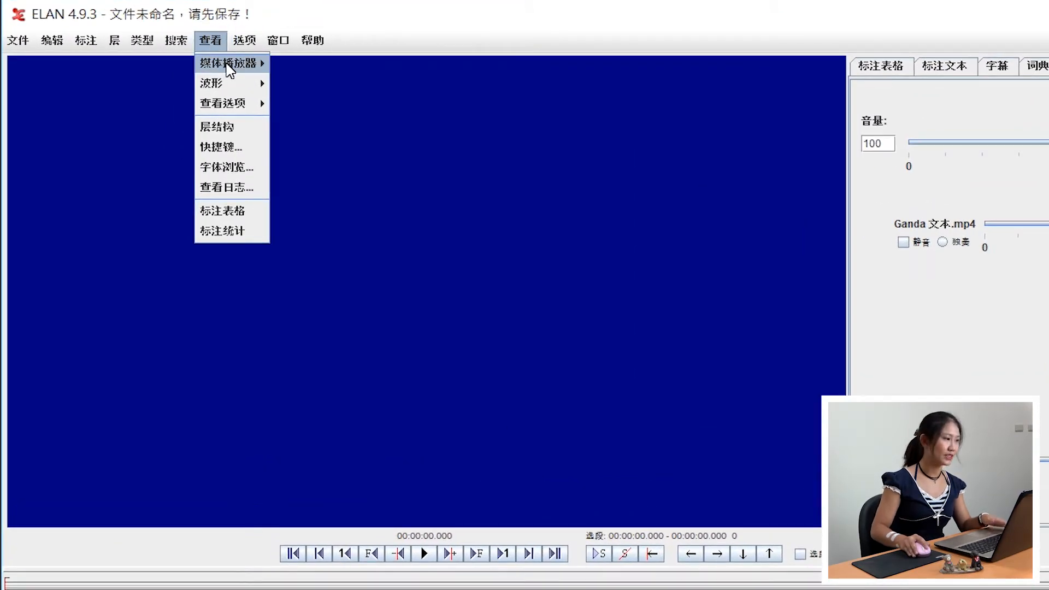
mouse_move(224, 63)
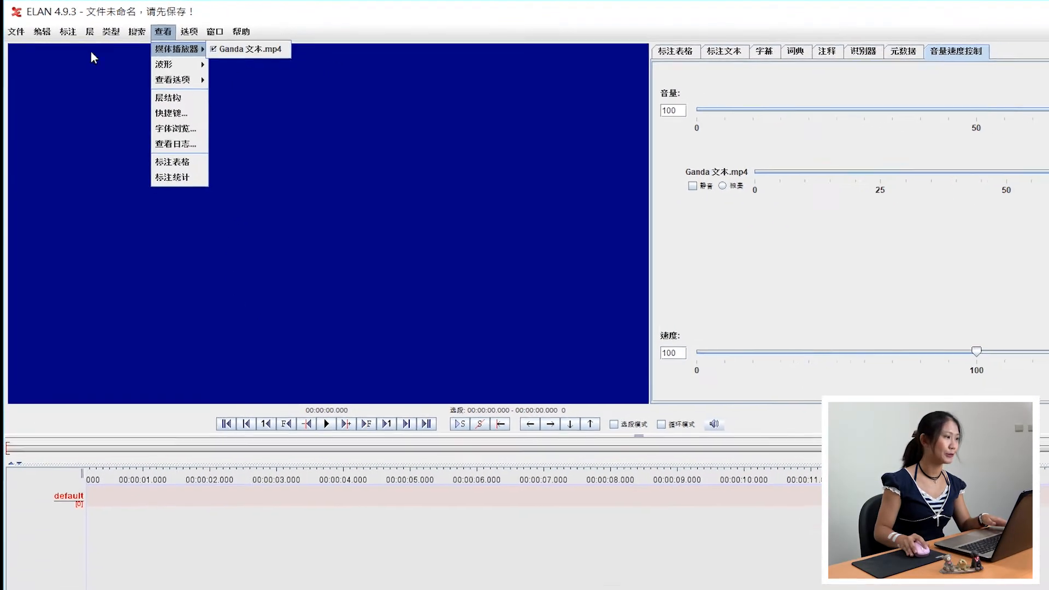
click(115, 392)
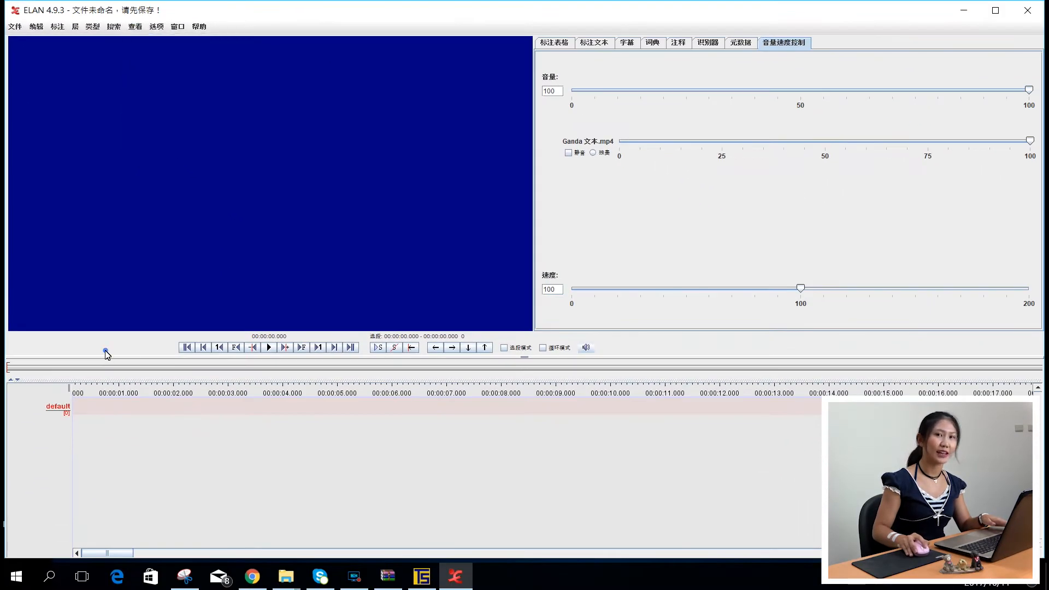
click(269, 348)
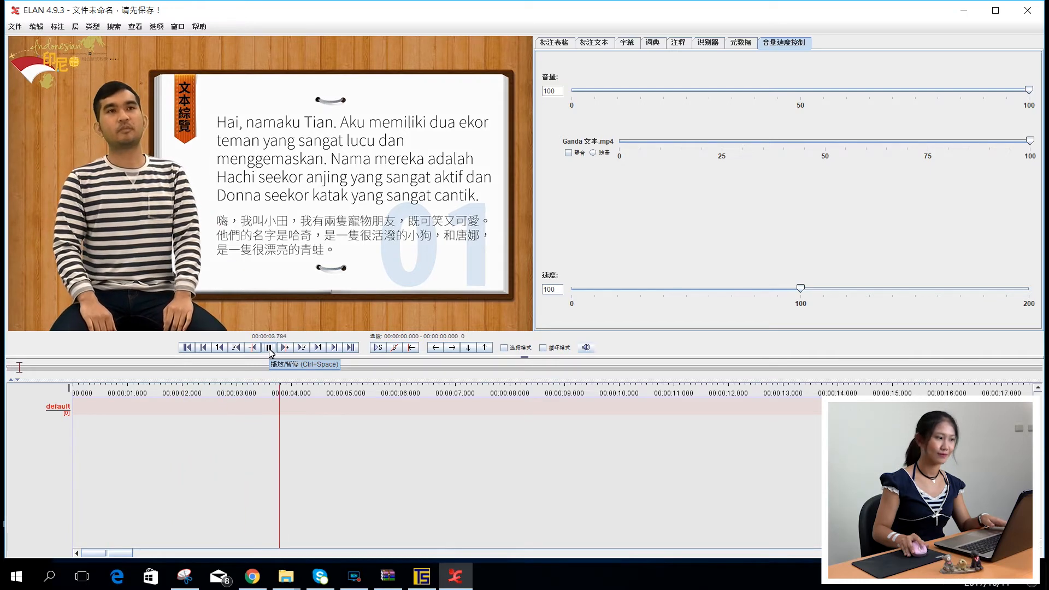
click(269, 348)
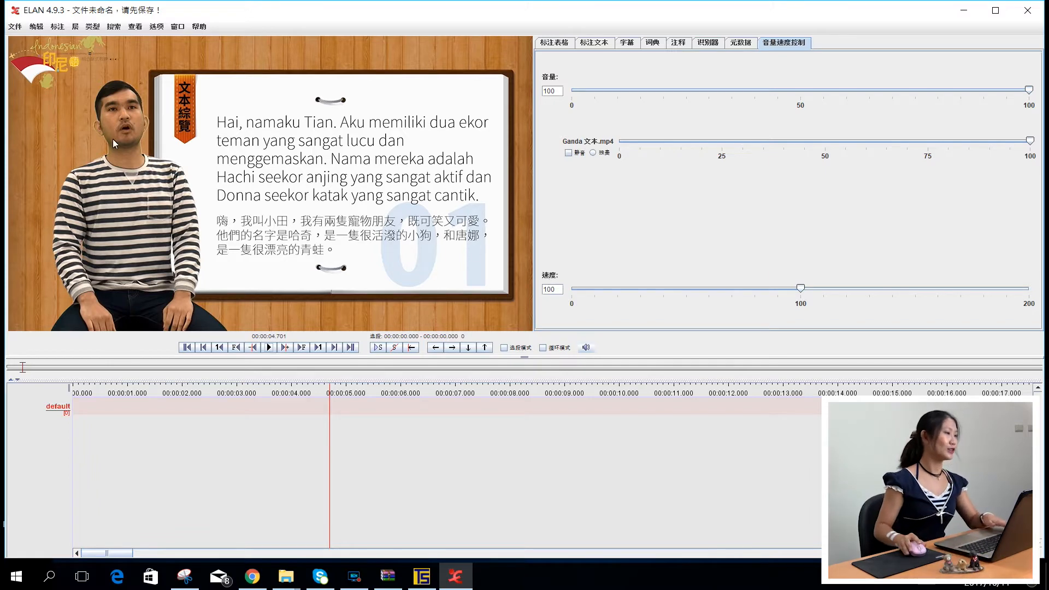
Step: Save the new annotation file into the 印尼語影片 folder as Ganda 青蛙的故事.eaf
click(17, 27)
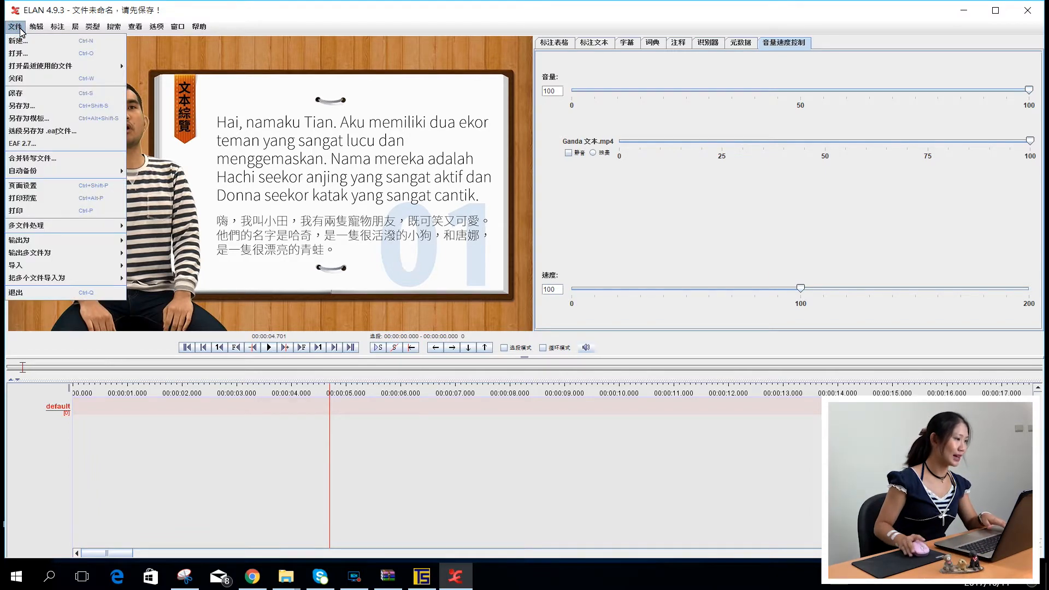
click(21, 99)
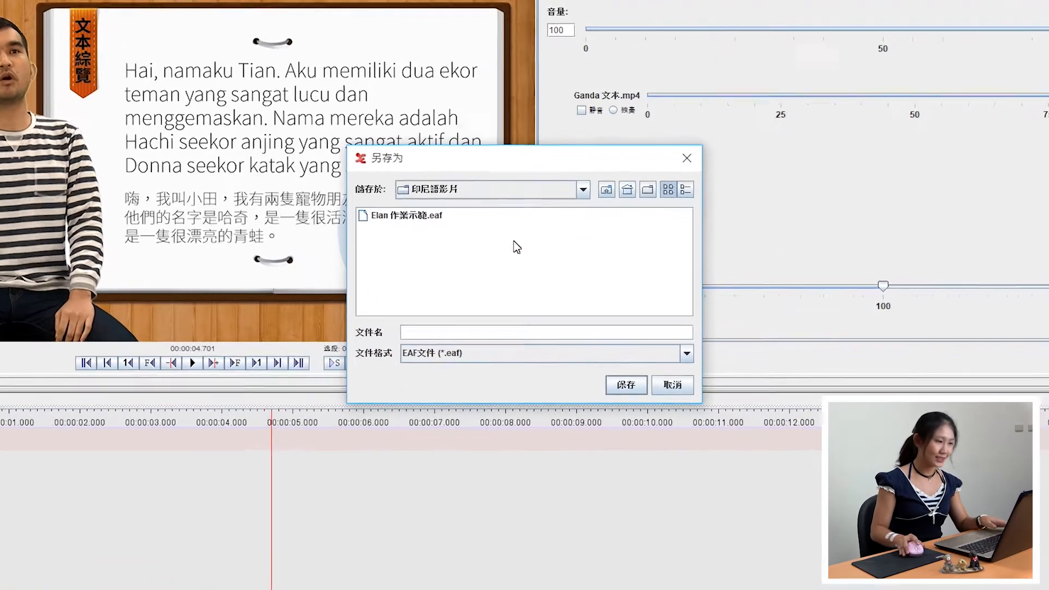
click(569, 214)
click(481, 183)
click(492, 347)
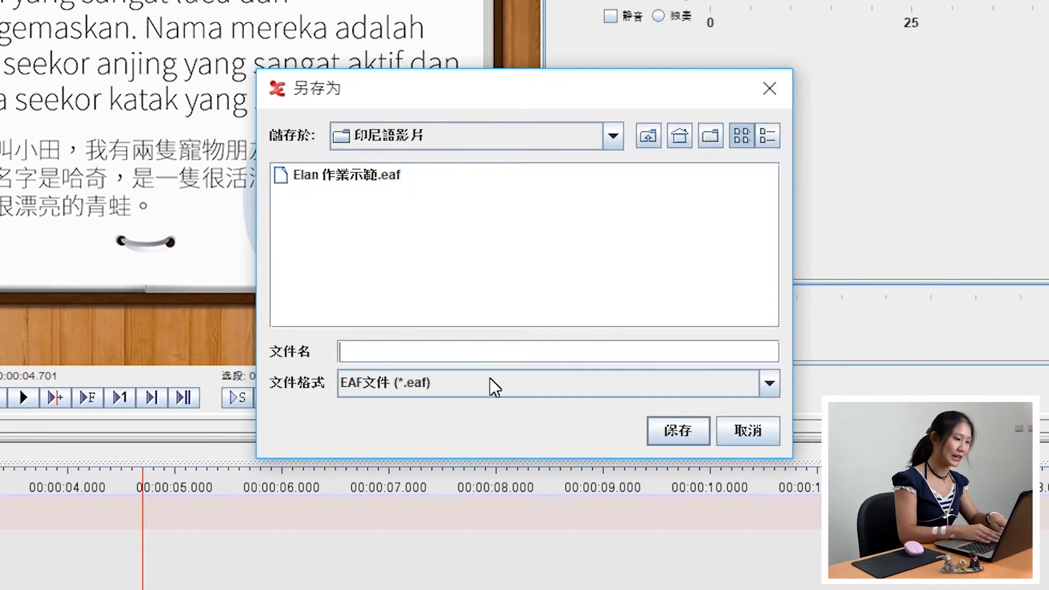
text(G)
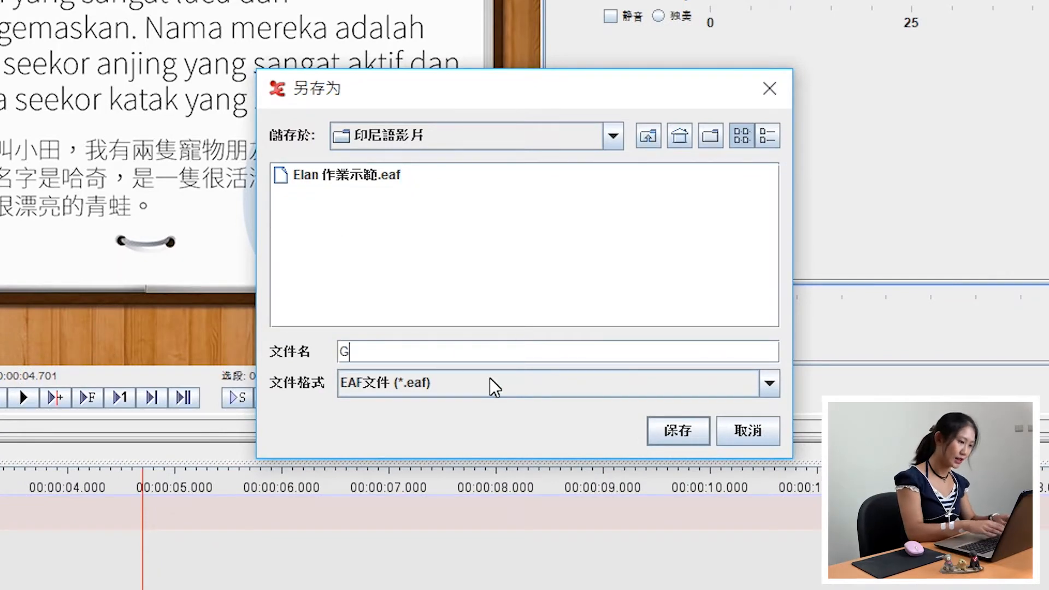
text(andaㄍㄧㄥ蛙的故事)
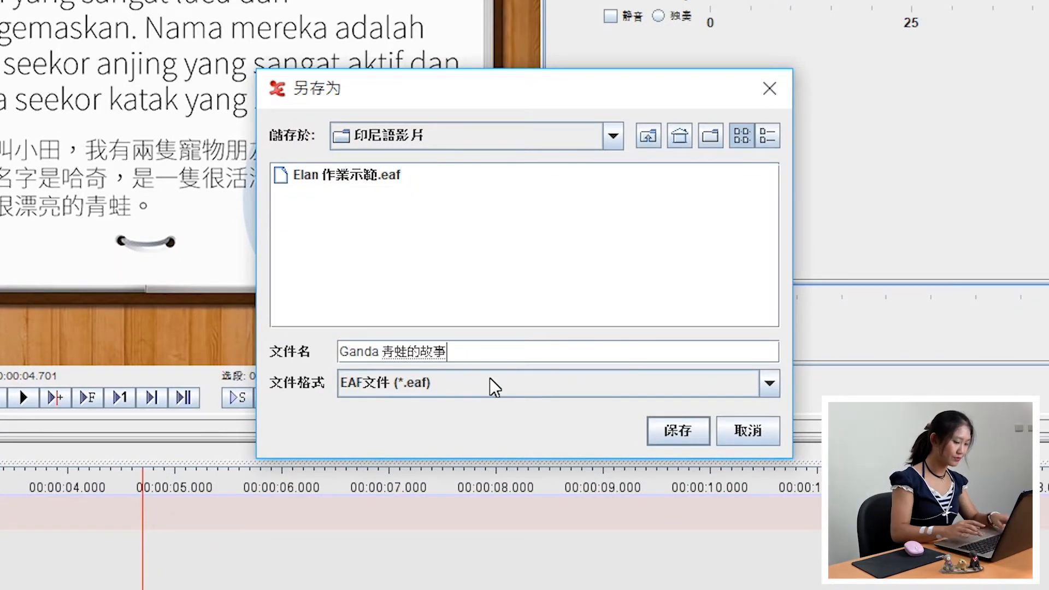
key(Return)
click(668, 432)
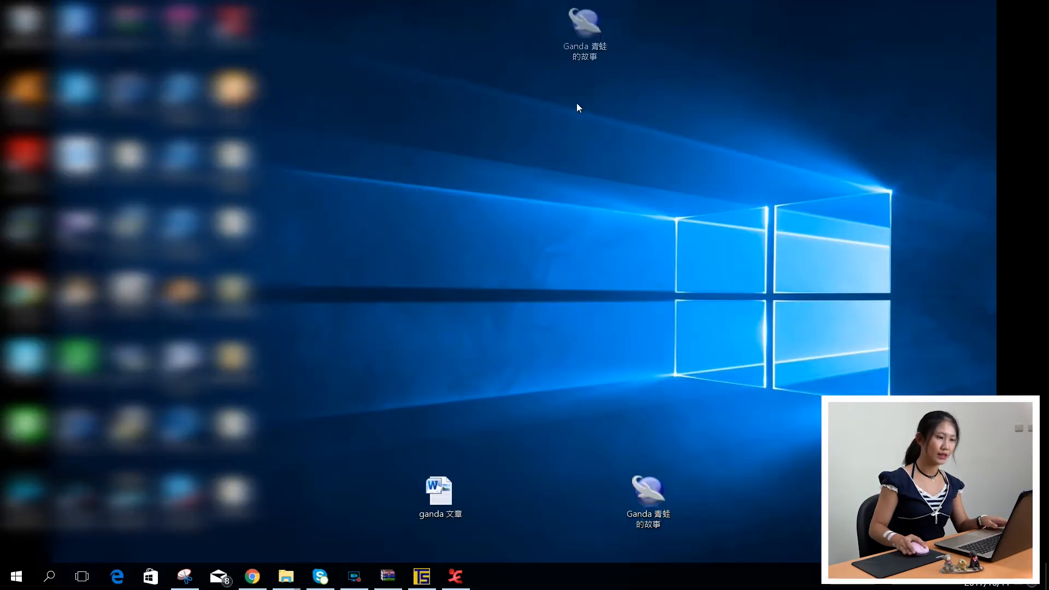
Step: Put the Ganda 青蛙的故事 file on the desktop, then return to ELAN and resume the video
drag(576, 103, 476, 235)
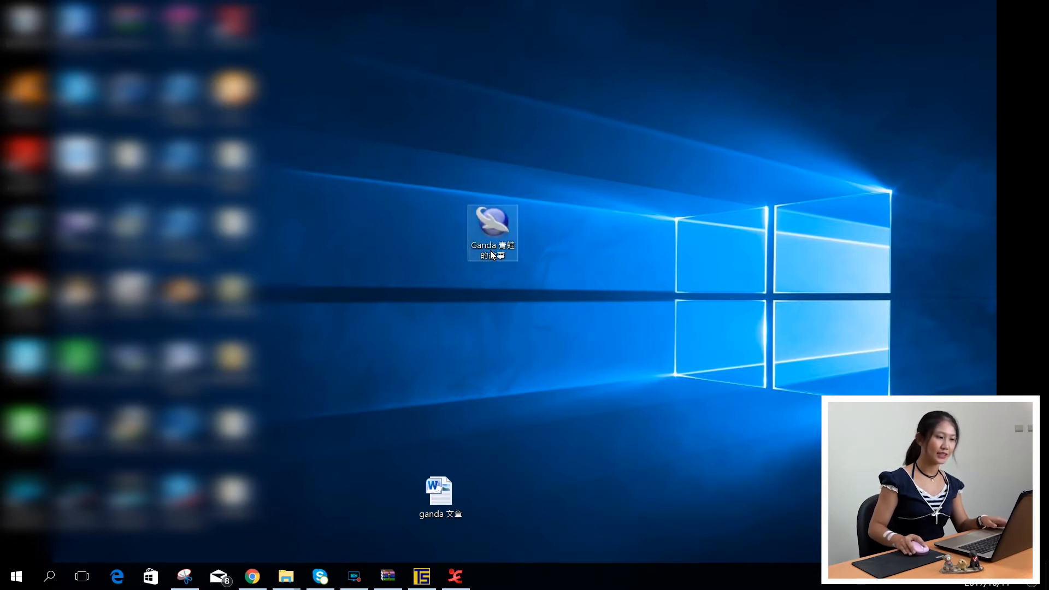
click(494, 304)
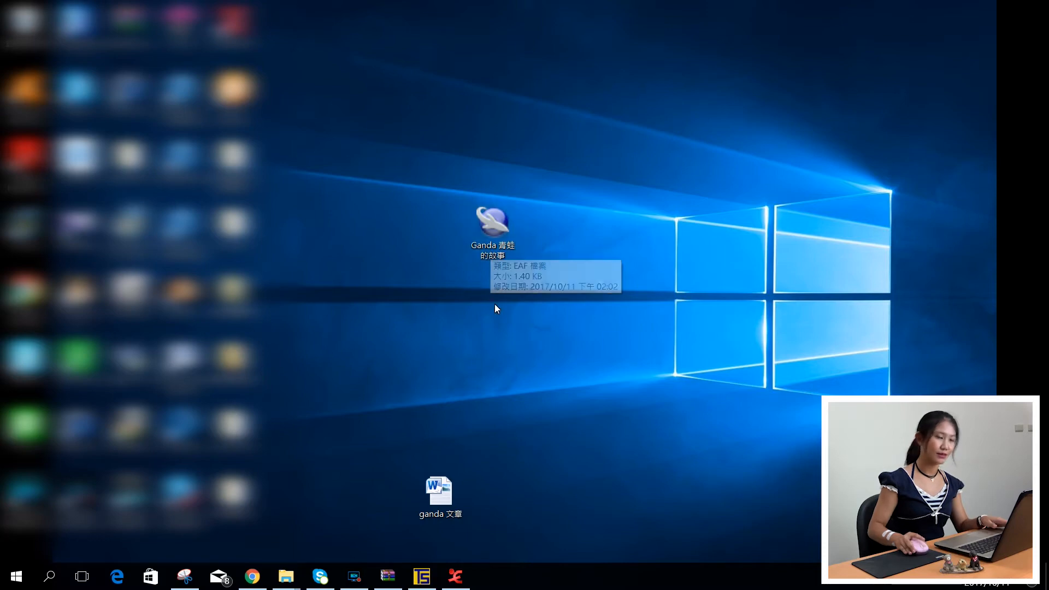
click(444, 583)
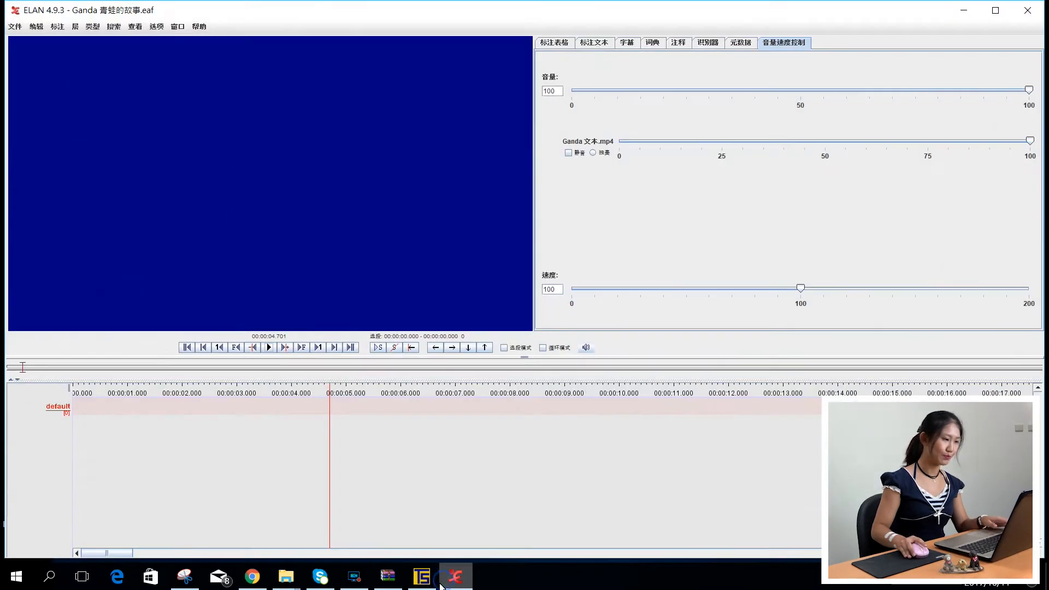
click(270, 348)
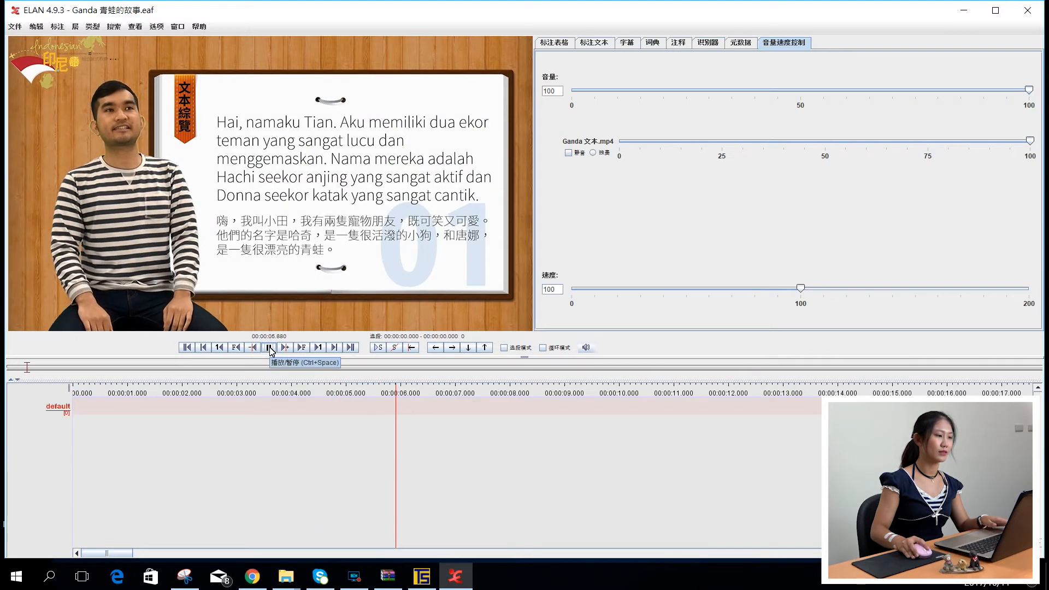
Step: Pause the video, start adding a new tier, and bring the 印尼語影片 folder forward
click(270, 348)
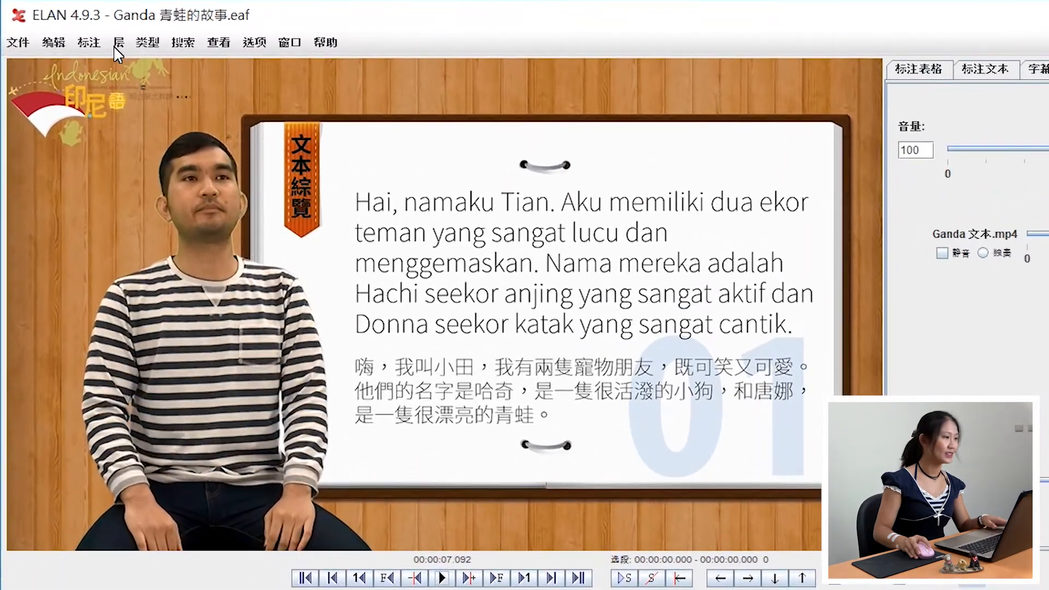
click(94, 37)
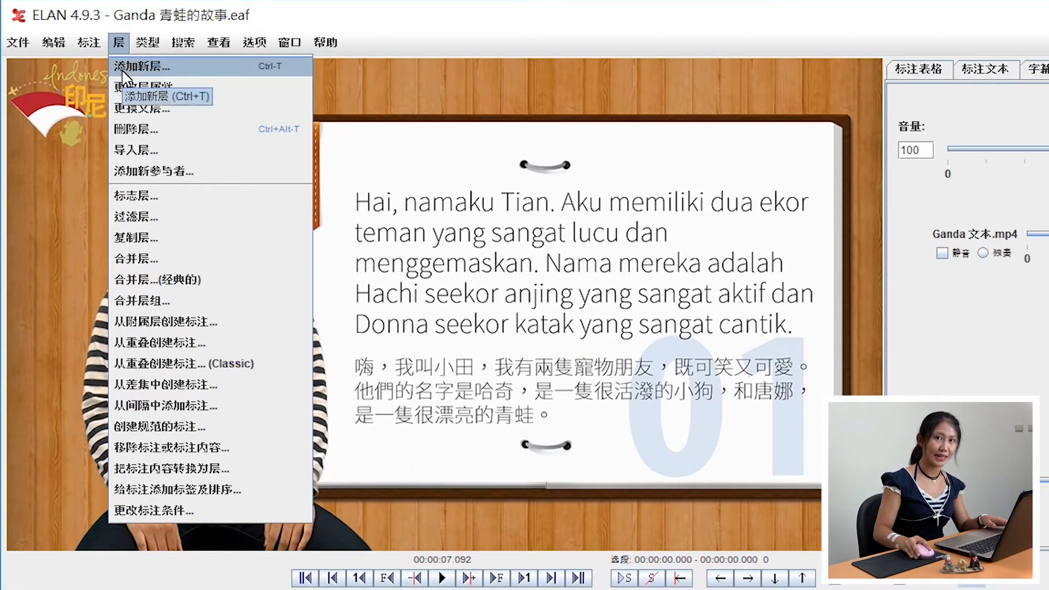
click(124, 71)
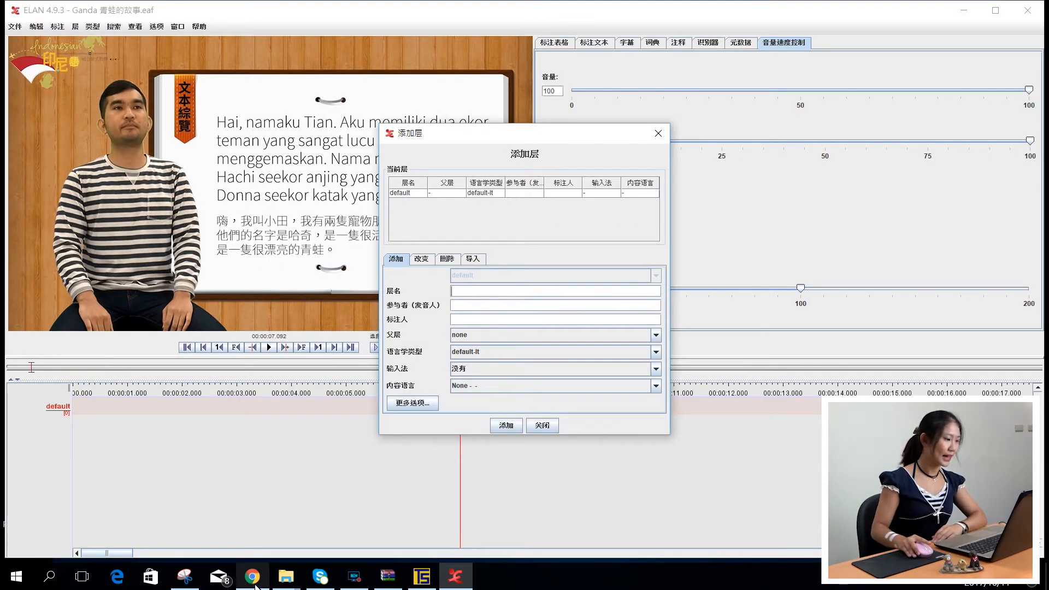
click(288, 577)
click(338, 549)
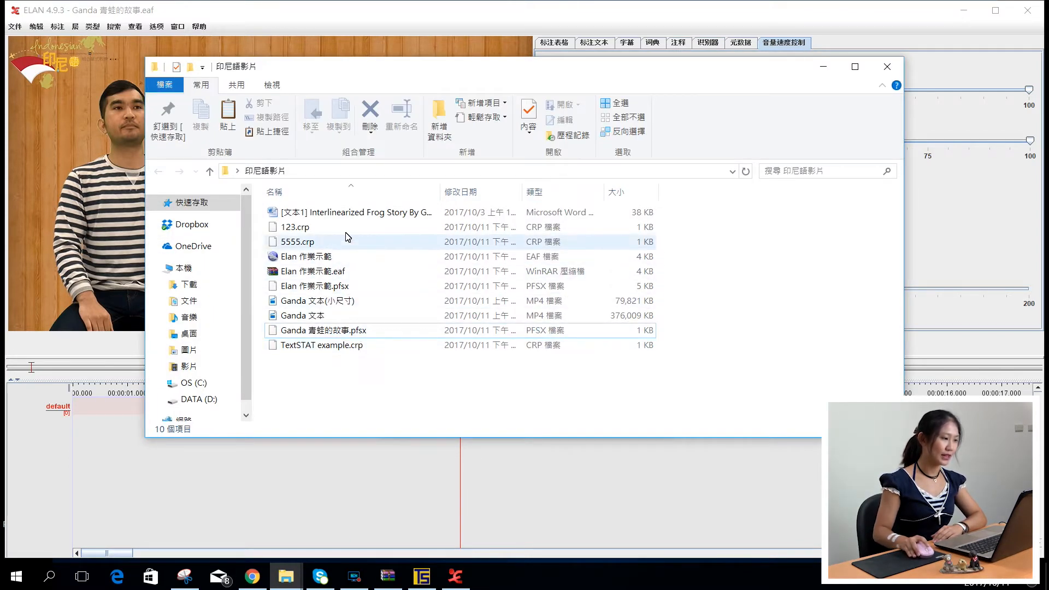
Step: Open the Interlinearized Frog Story Word document and scroll to the glossed Picture 1 text
double_click(353, 213)
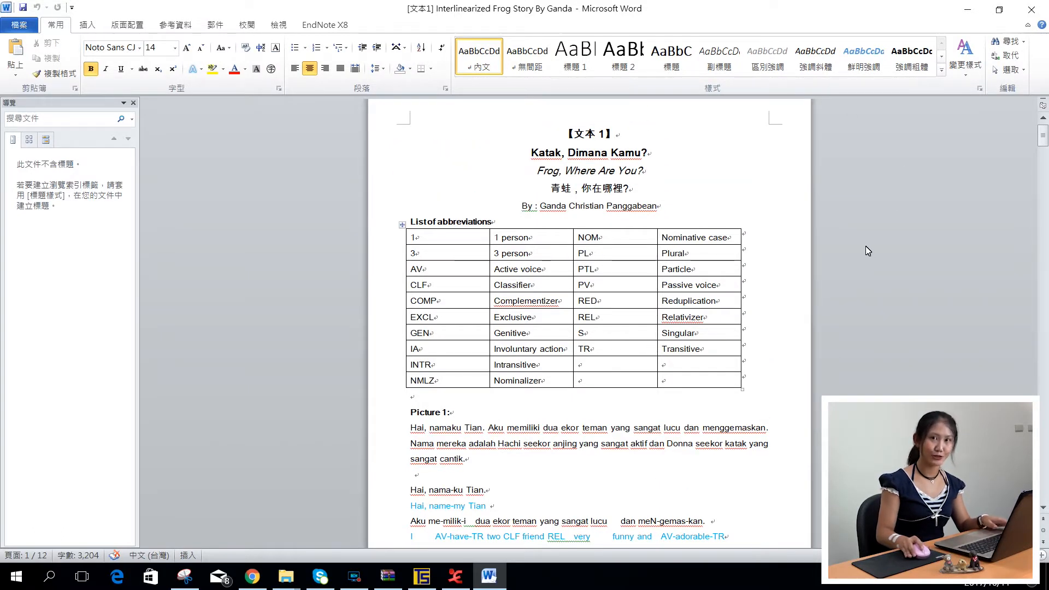
scroll(557, 268, down, 3)
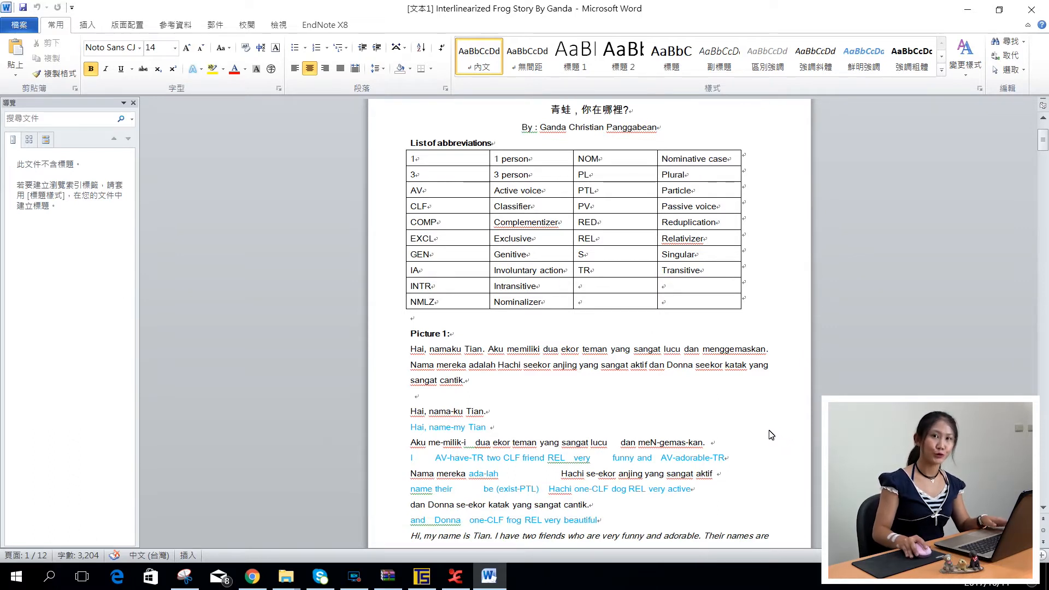
scroll(773, 437, down, 3)
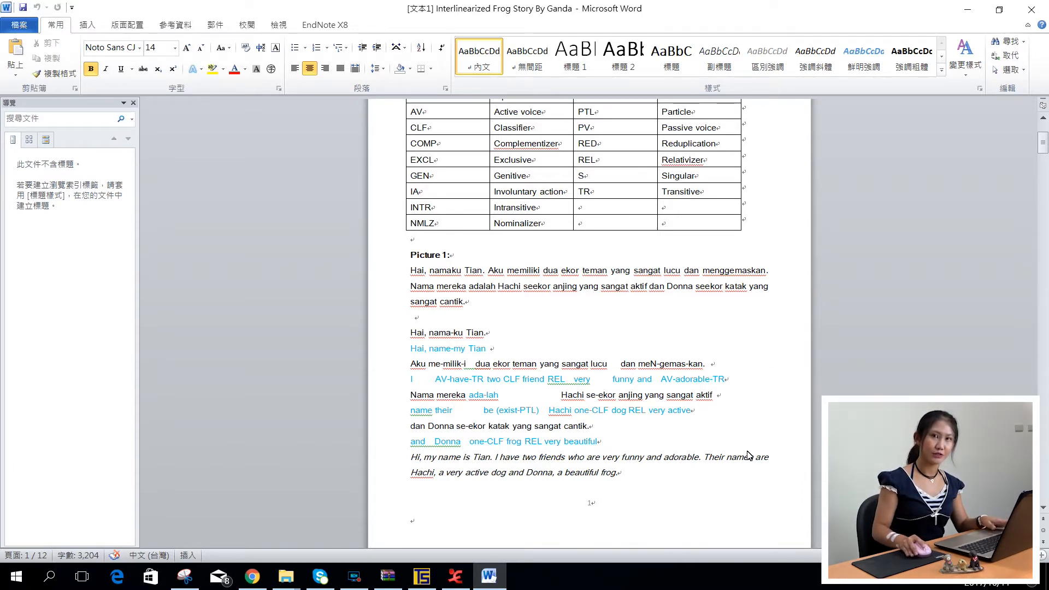
Step: Compare the Word text with ELAN, then choose the default tier for changing its properties
click(450, 582)
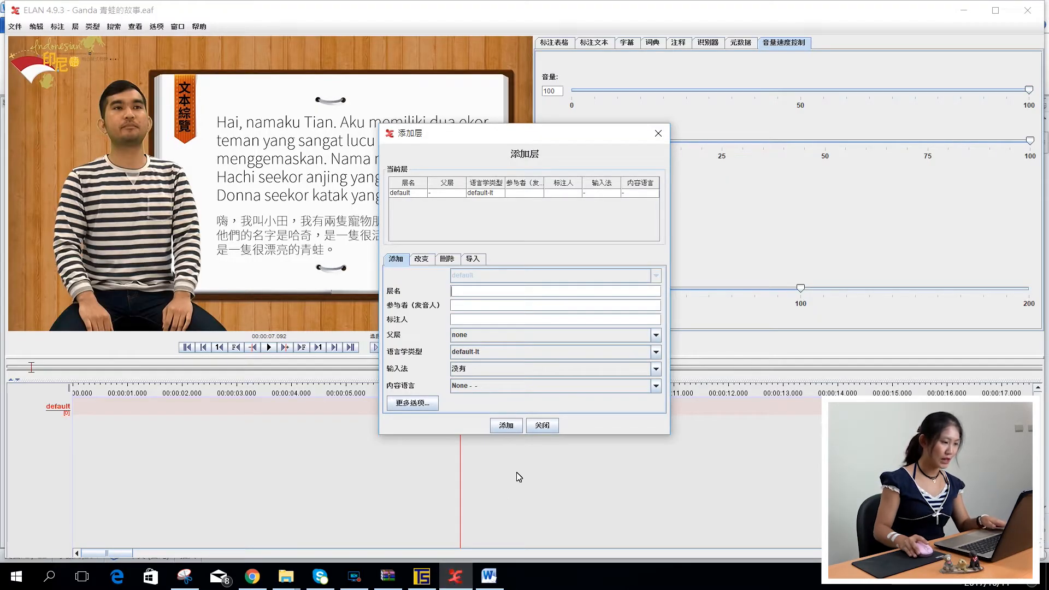
click(489, 577)
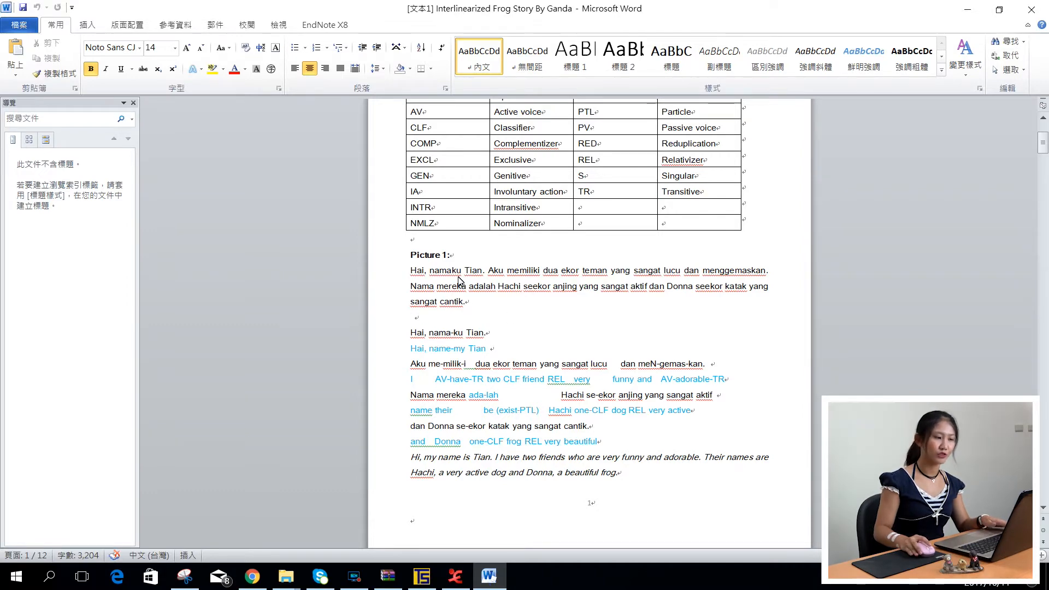
click(460, 578)
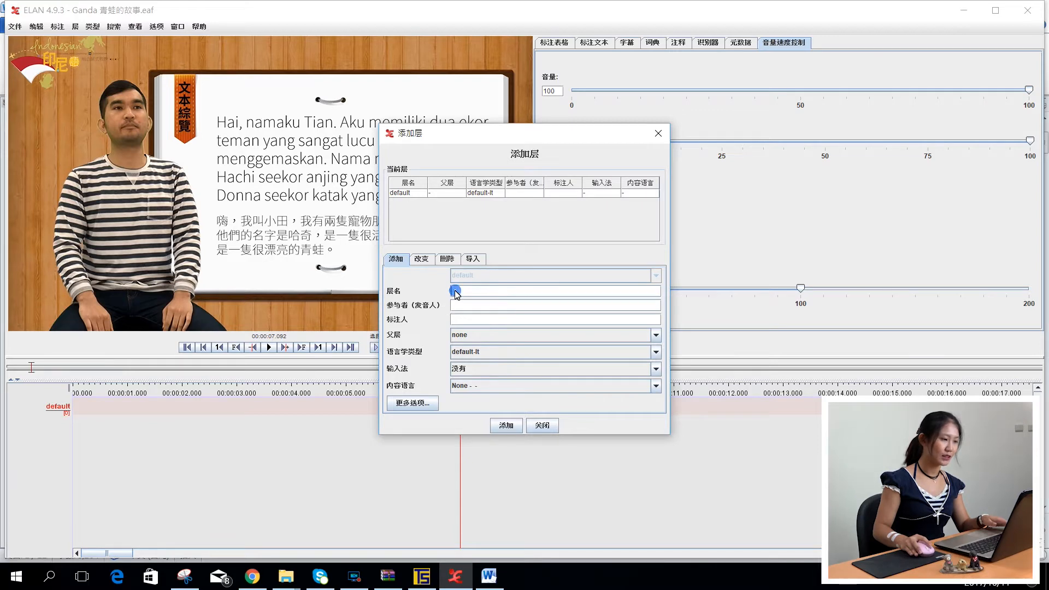
click(489, 577)
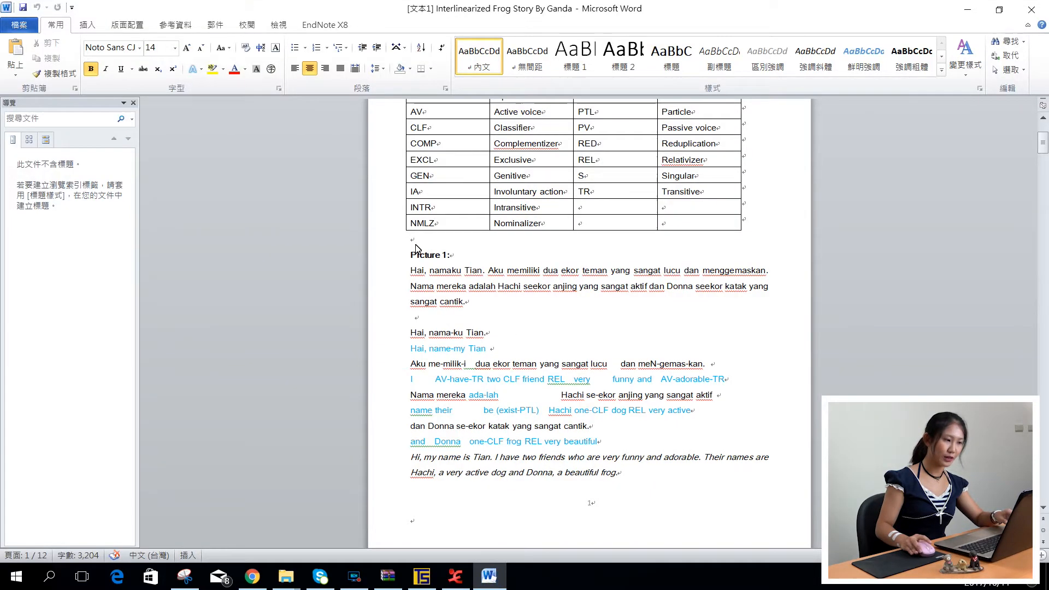
click(456, 577)
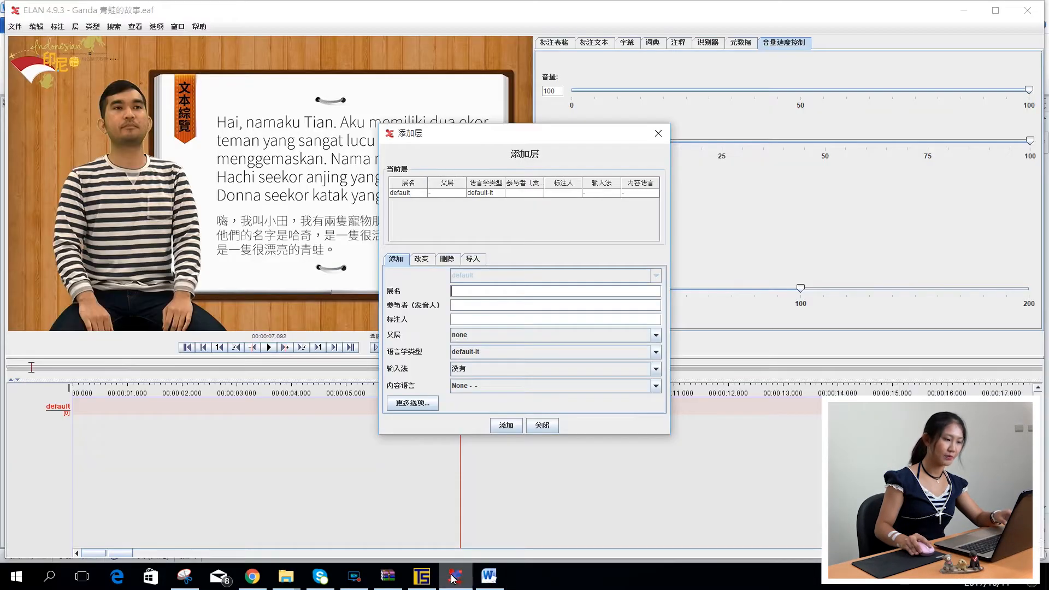
click(430, 194)
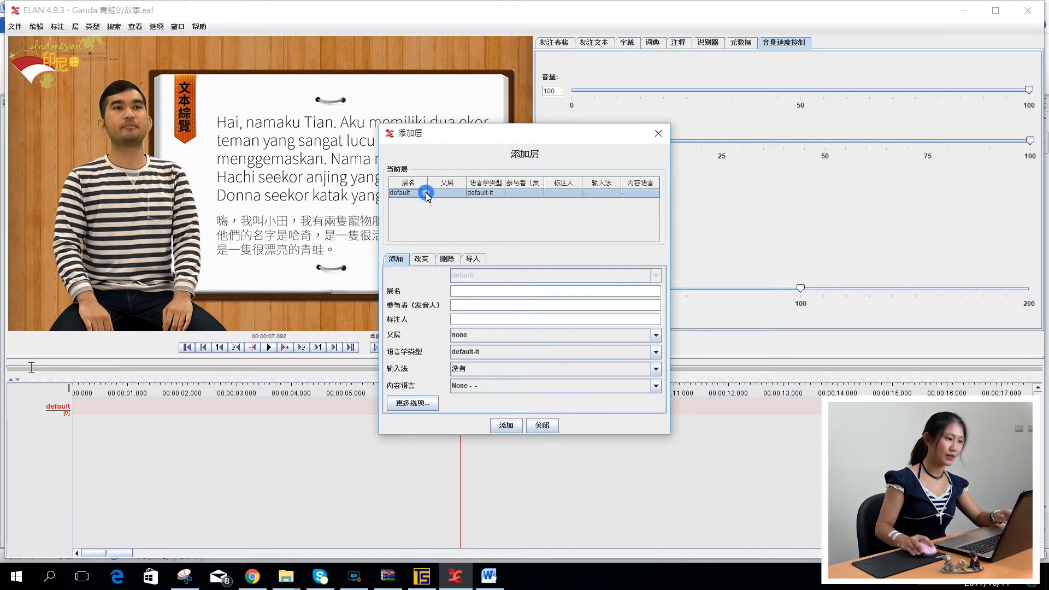
click(431, 260)
Step: Rename the default tier to category, with participant Ganda and the annotator's name entered
click(507, 299)
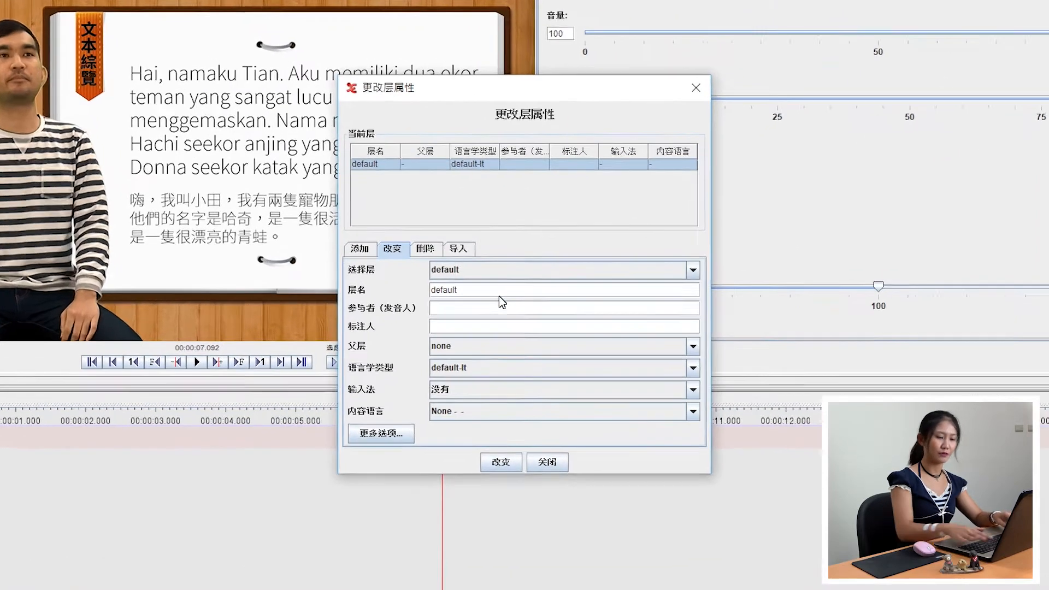
key(BackSpace)
key(BackSpace)
key(BackSpace)
key(BackSpace)
key(BackSpace)
key(BackSpace)
key(BackSpace)
text(厂)
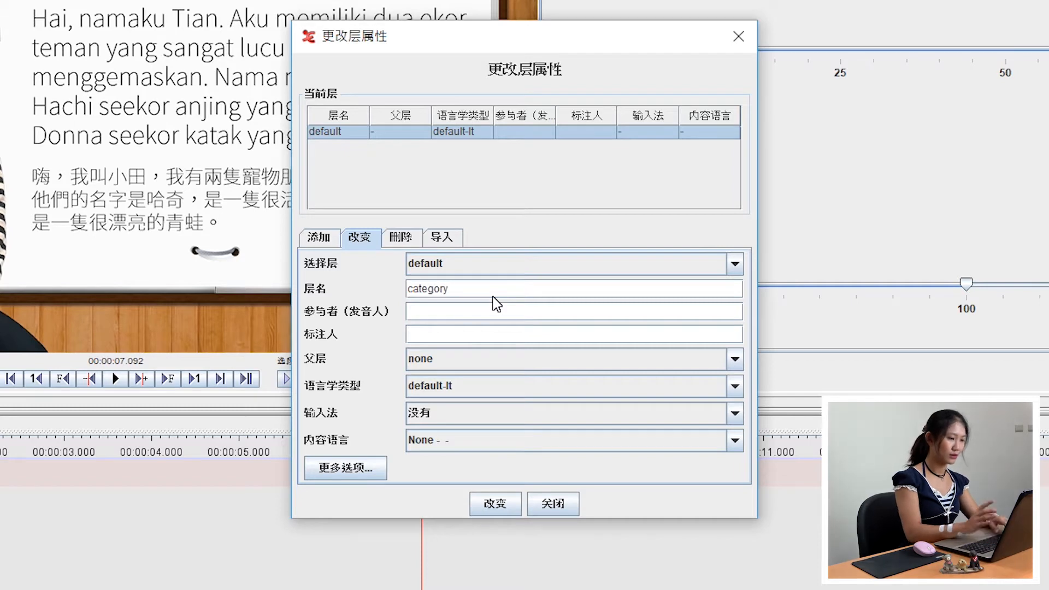
click(516, 311)
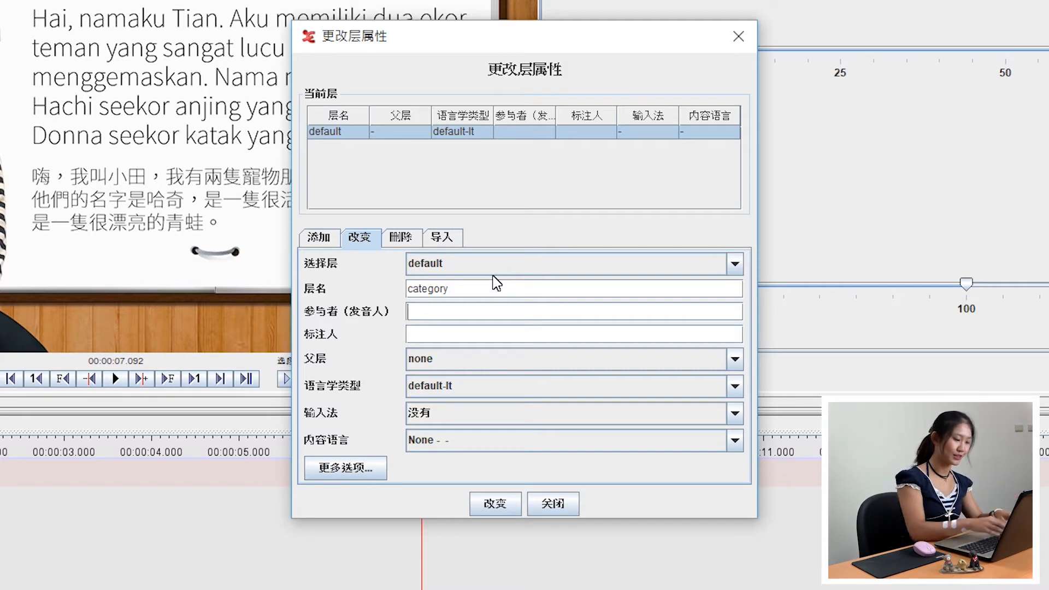
text(Ganda)
click(467, 336)
text(徐立ㄊㄧ)
text(庭)
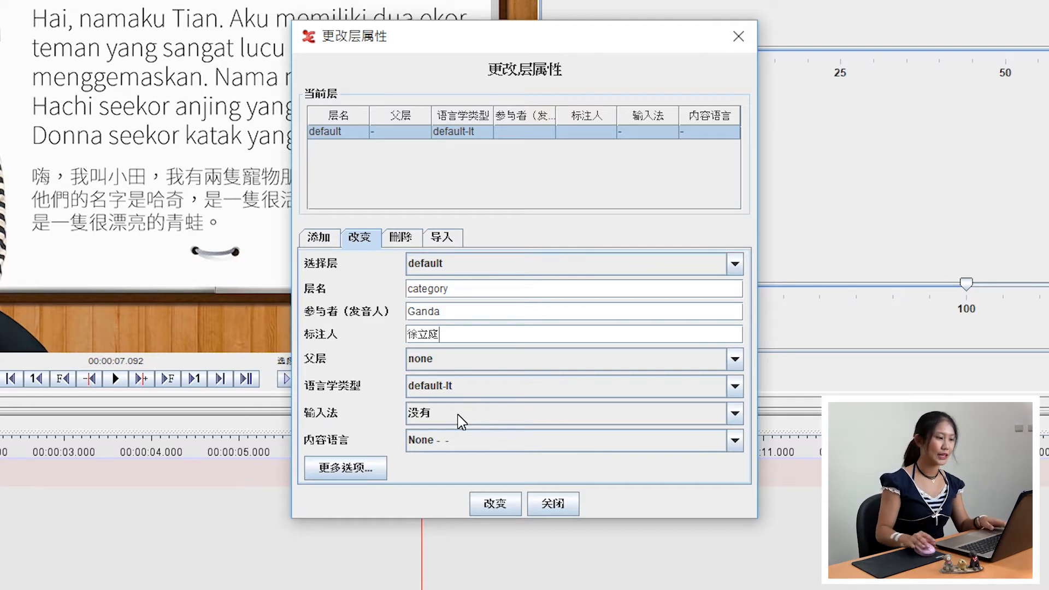
click(493, 502)
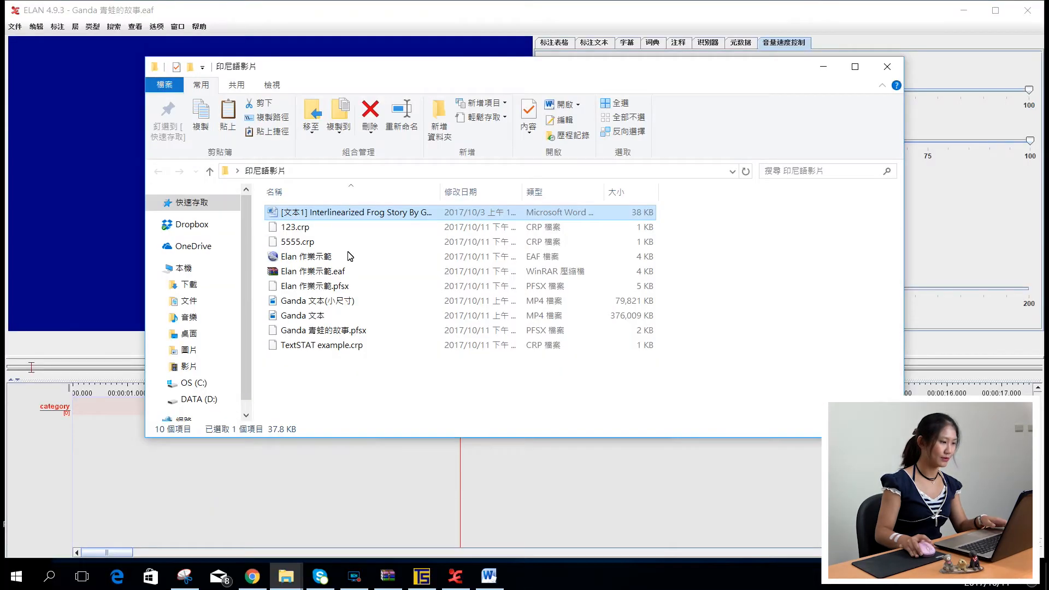
Step: Open Elan 作業示範.eaf from Explorer and bring up its Add Tier dialog
click(331, 256)
double_click(331, 256)
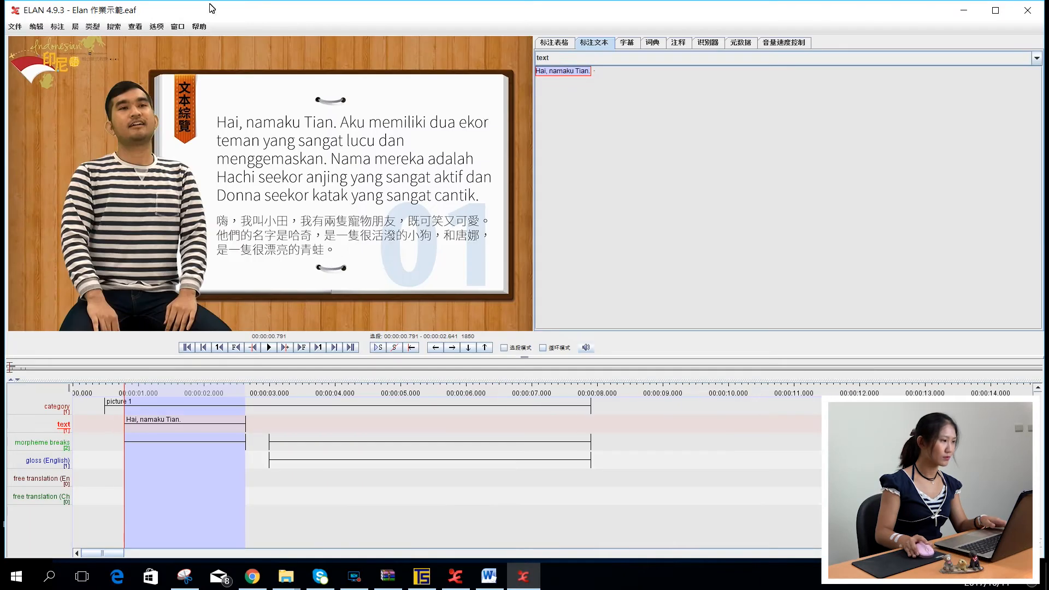
click(77, 26)
click(88, 44)
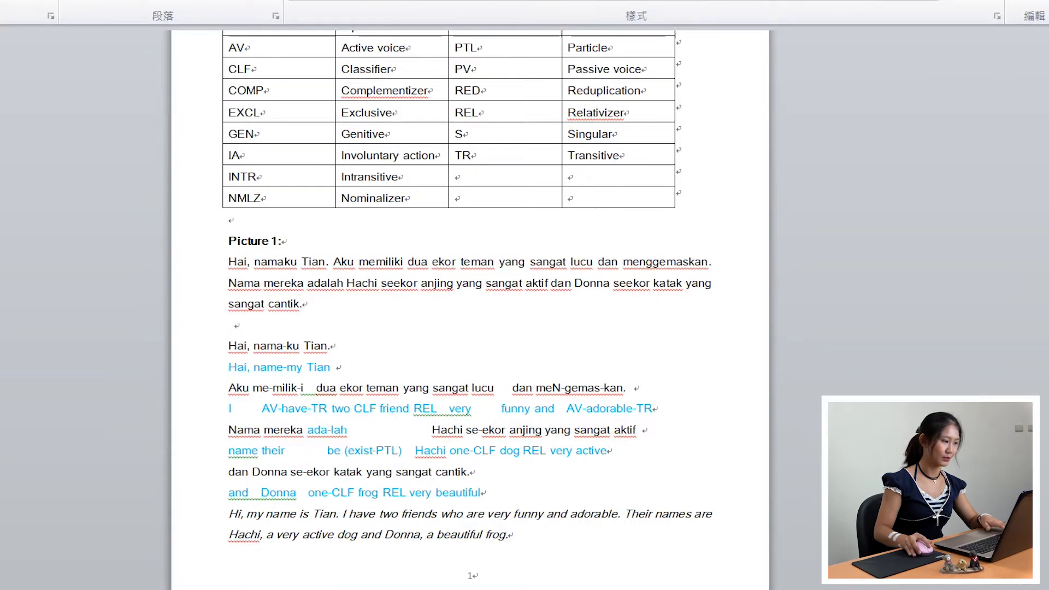
scroll(401, 454, up, 1)
scroll(328, 410, down, 1)
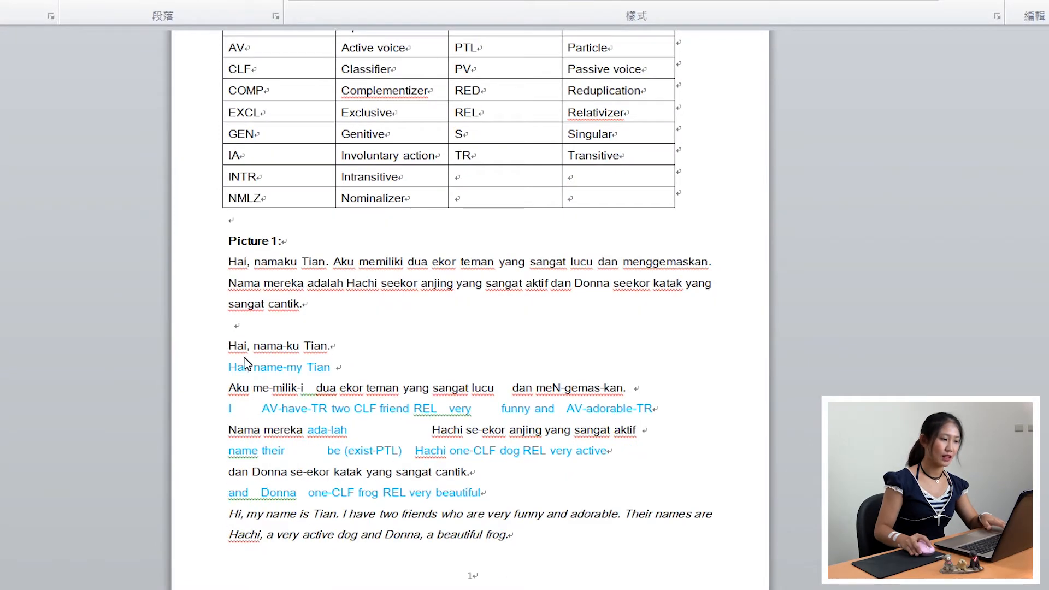
mouse_move(228, 355)
mouse_down()
mouse_move(353, 351)
mouse_move(230, 355)
mouse_up()
click(383, 350)
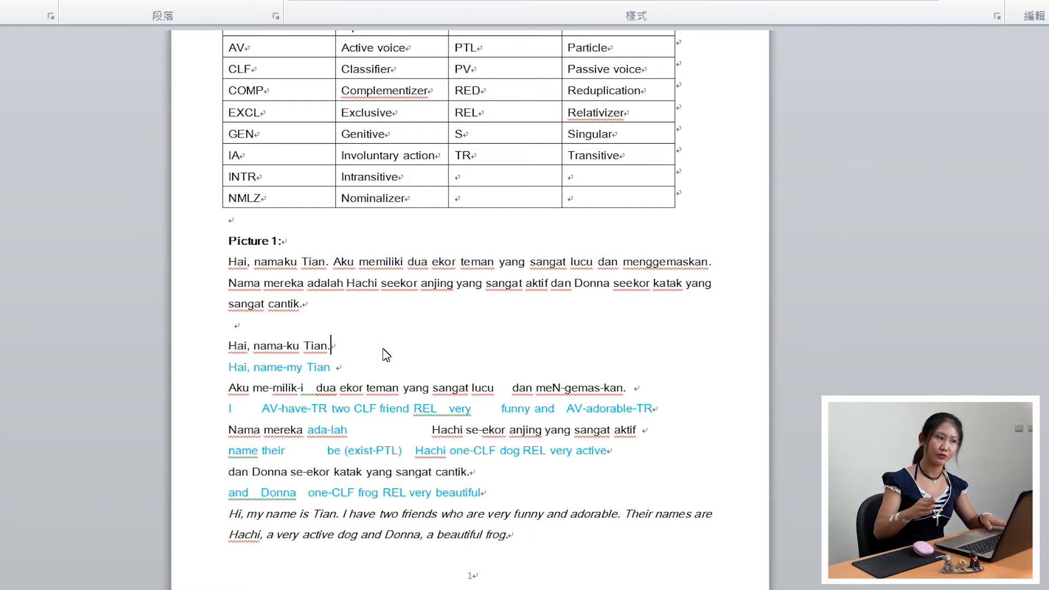
drag(255, 349, 362, 348)
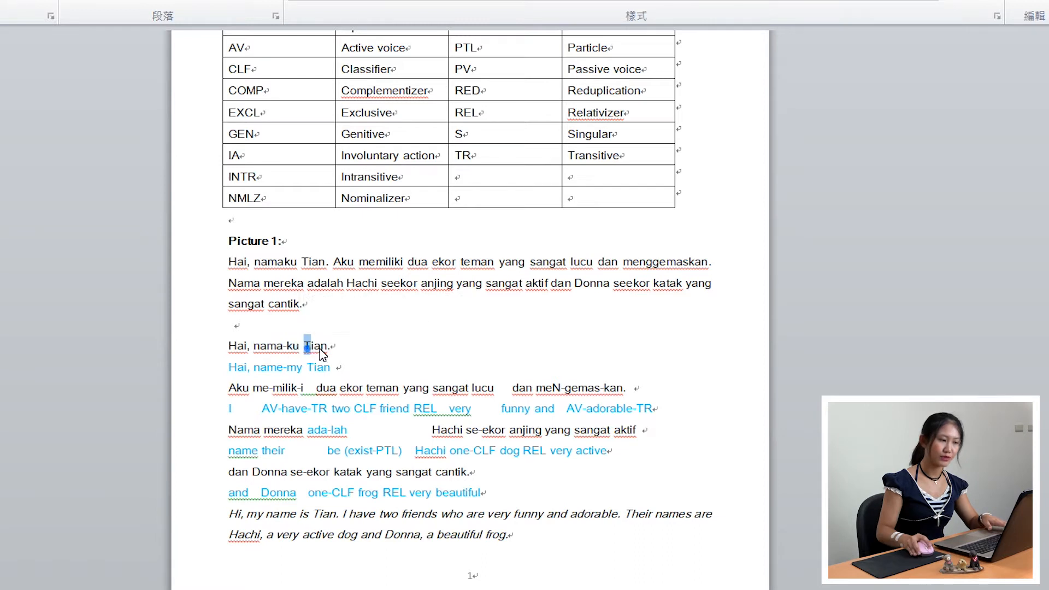
Step: Highlight the Picture 1 segmented line beginning 'Hai, nama-ku' in the Word document
click(366, 350)
drag(255, 348, 300, 348)
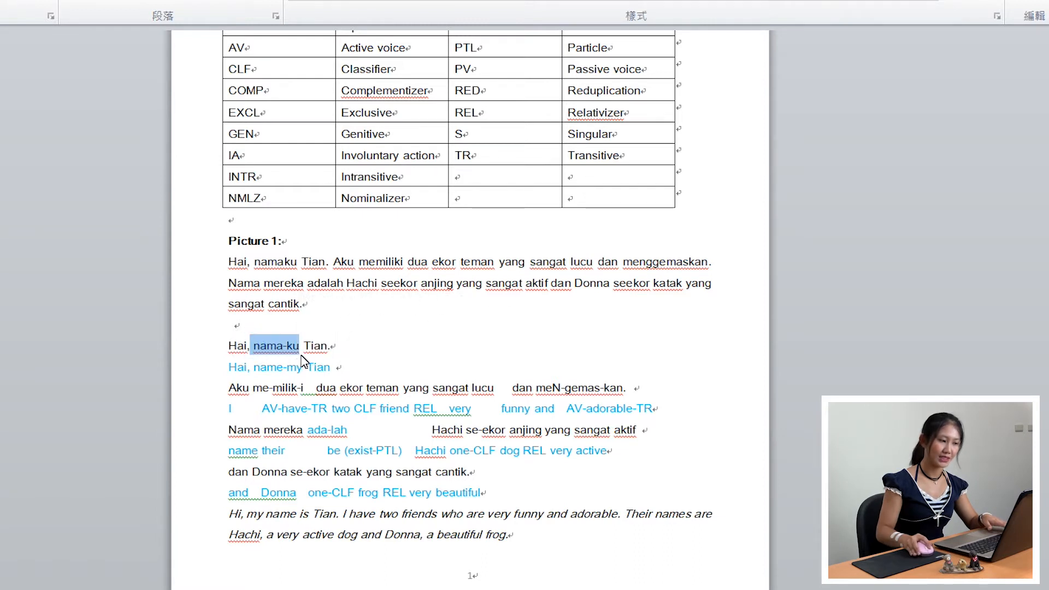
click(298, 363)
drag(280, 349, 230, 349)
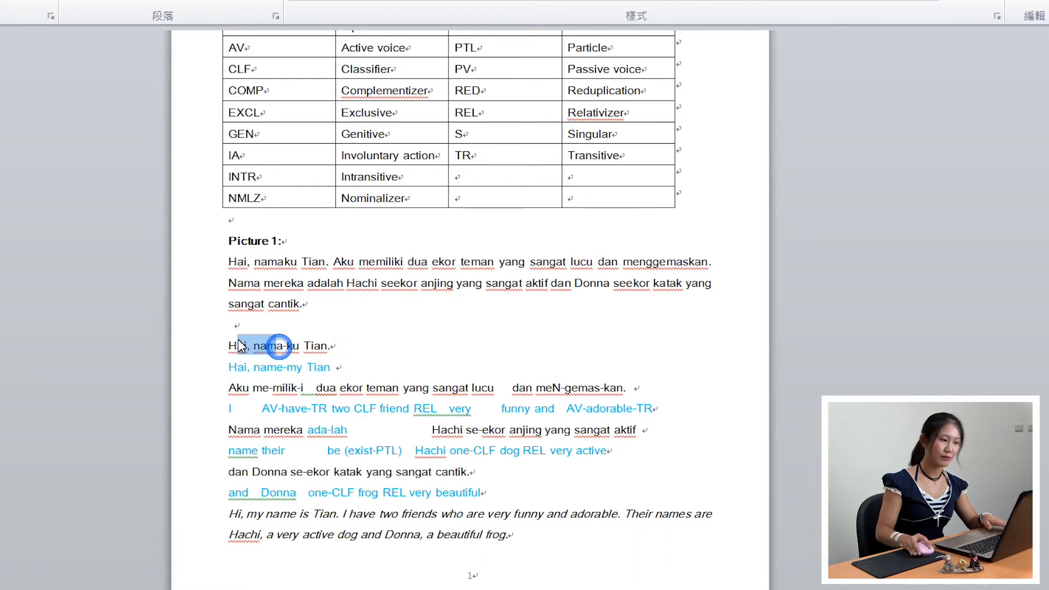
click(267, 362)
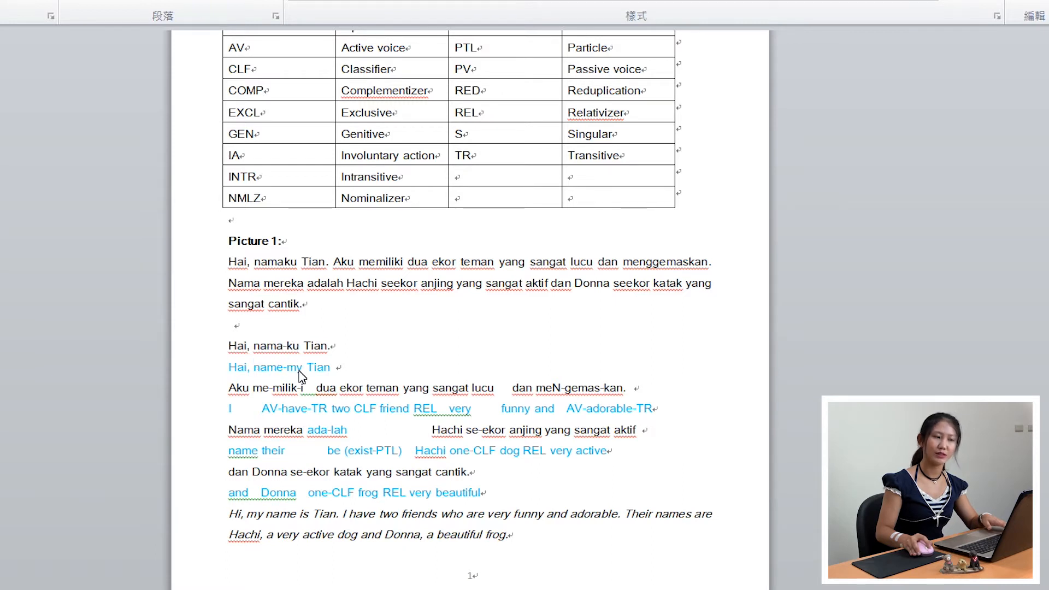
drag(338, 346, 230, 355)
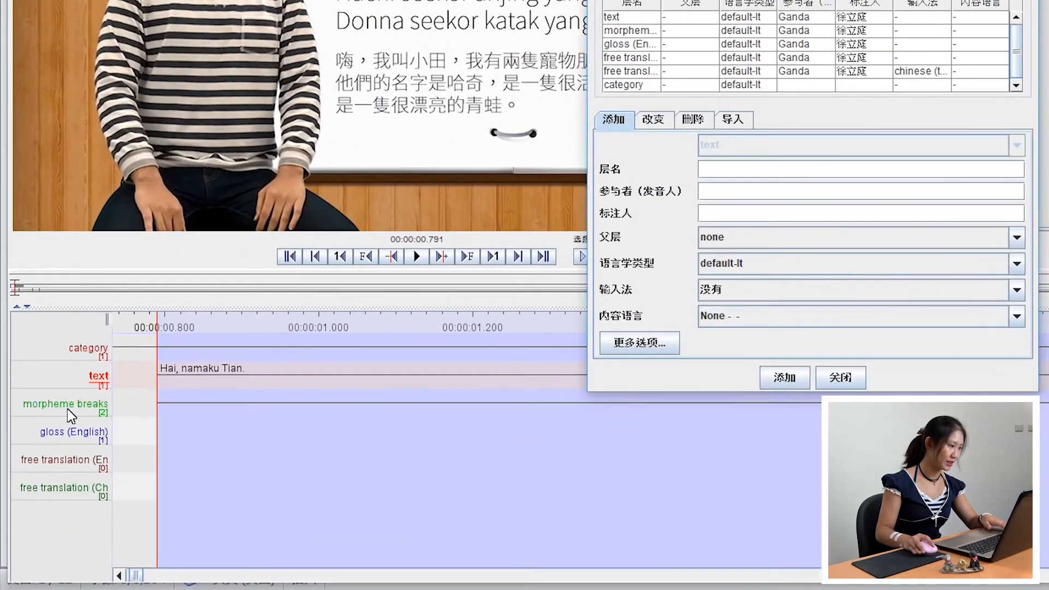
Step: Select the gloss line beginning 'Hai, name-my', then the English translation below it
click(67, 408)
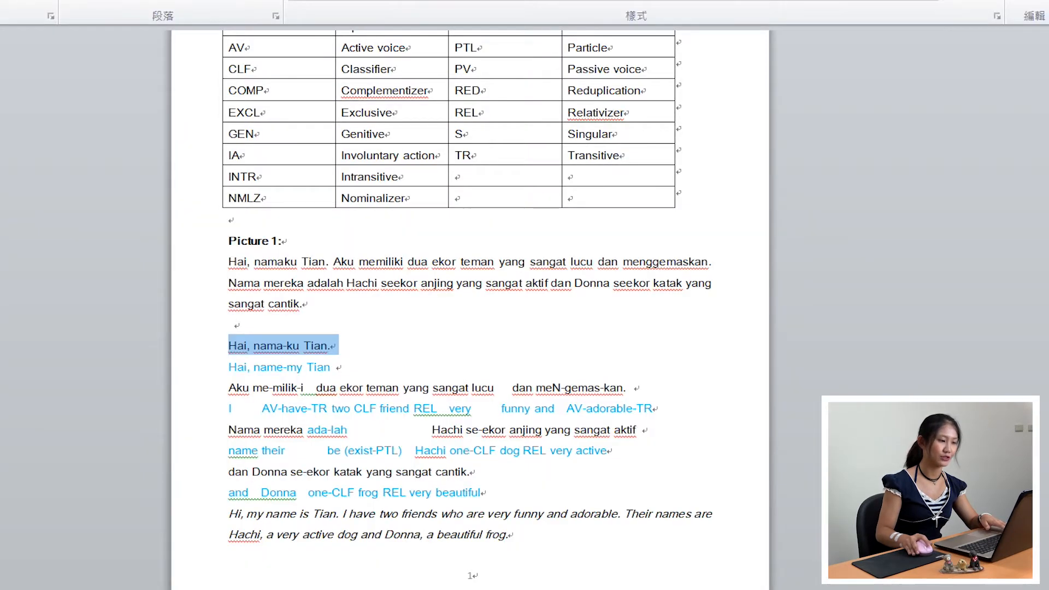
triple_click(340, 368)
click(362, 367)
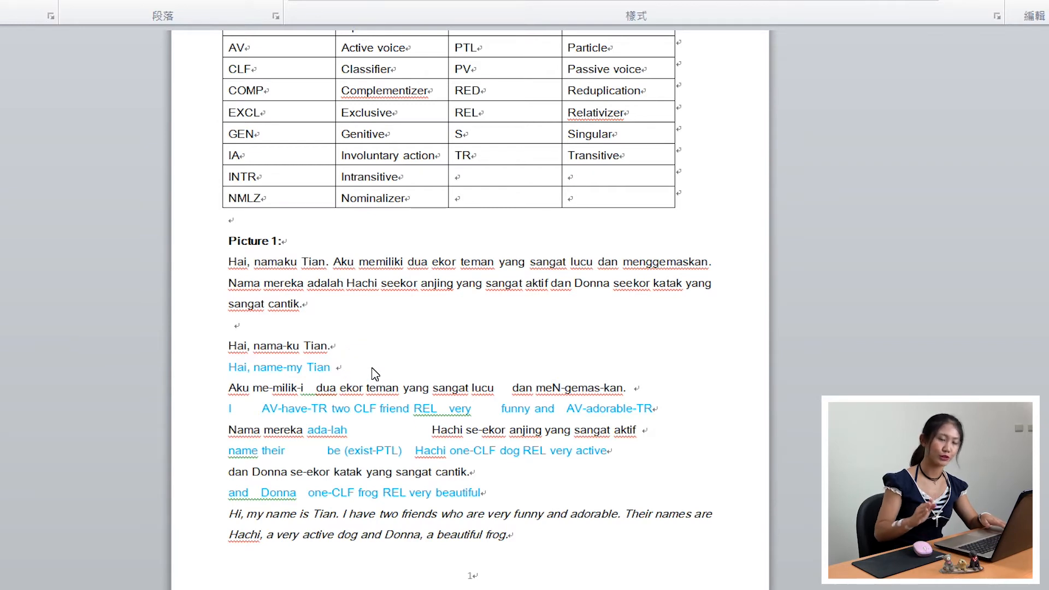
drag(362, 368, 229, 368)
click(322, 369)
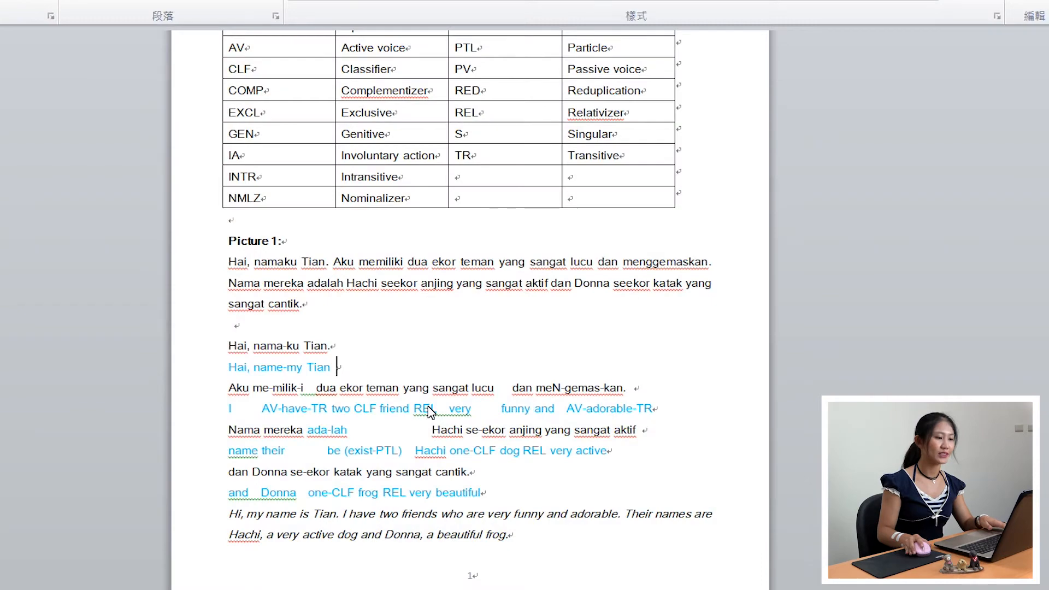
scroll(430, 411, down, 2)
drag(228, 407, 563, 439)
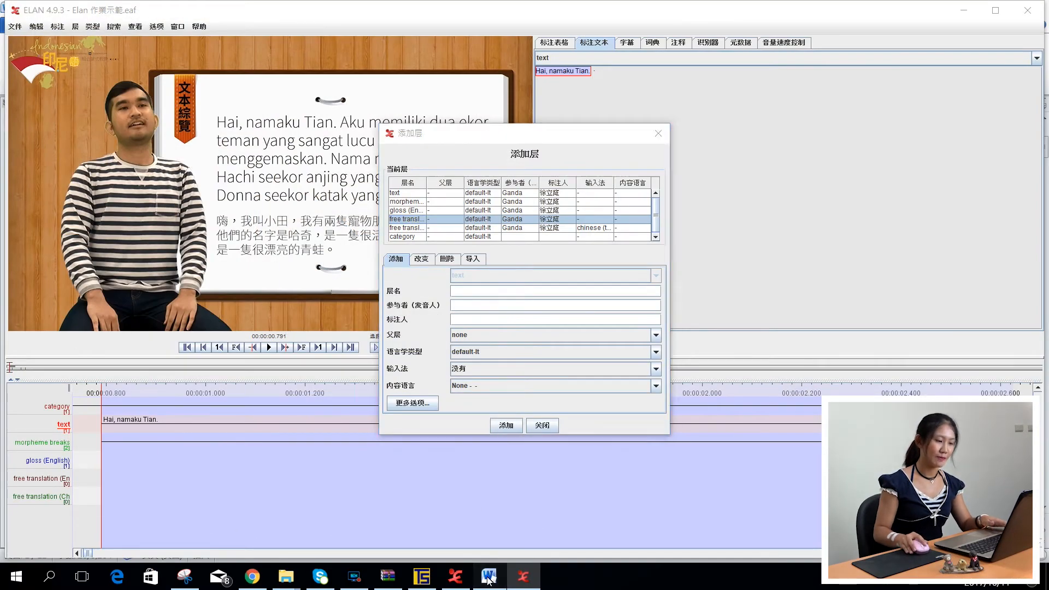
Step: Select the Chinese translation paragraph in the glossed story document
click(491, 574)
scroll(529, 456, down, 3)
drag(567, 444, 414, 432)
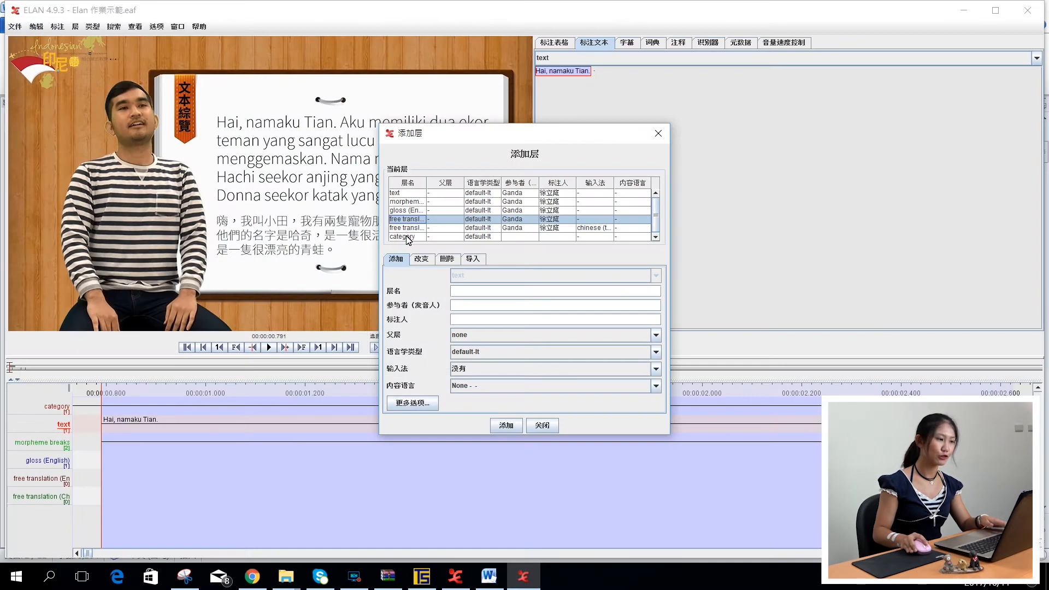
Step: Set the Chinese free translation tier's input method to chinese (simplified) and close the dialog
click(409, 229)
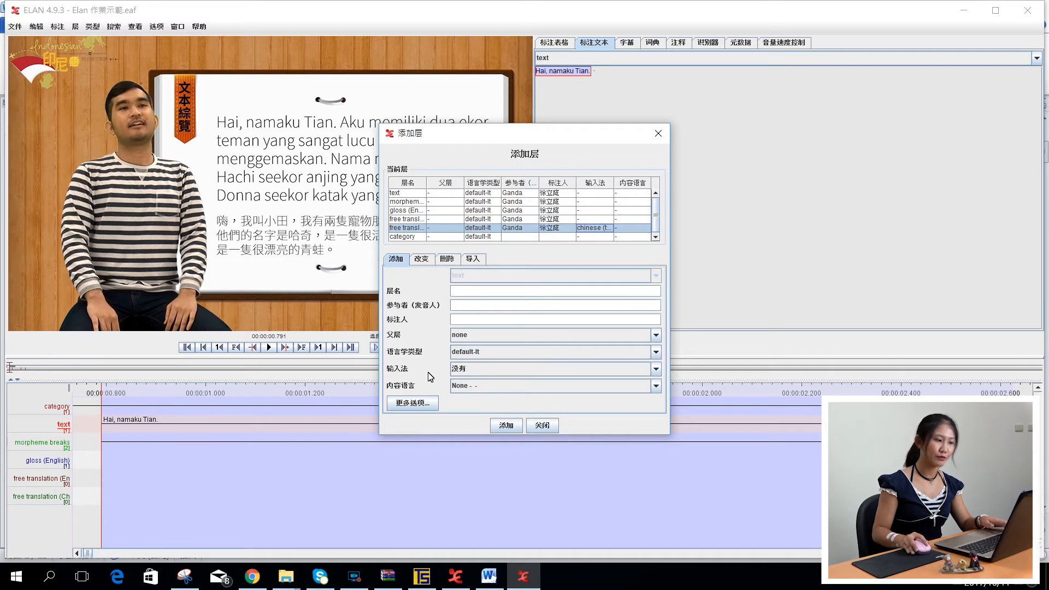
click(487, 373)
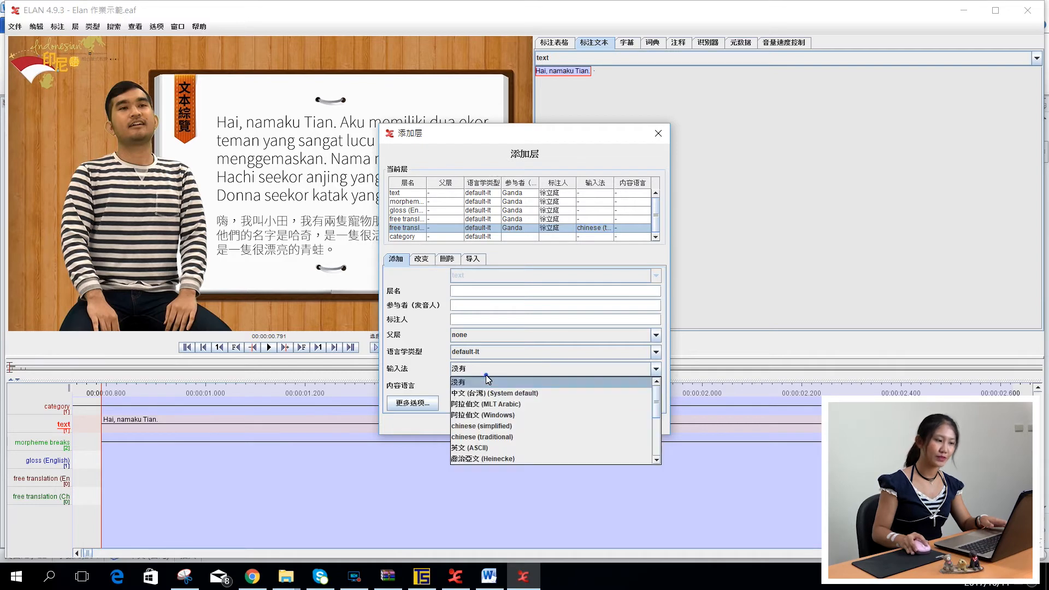
click(492, 426)
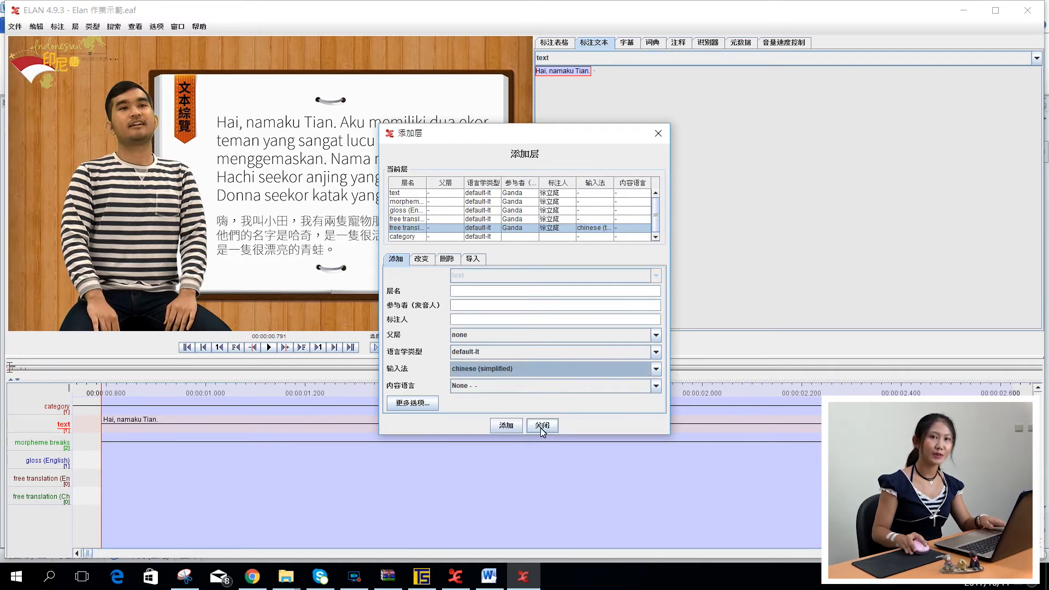
click(542, 428)
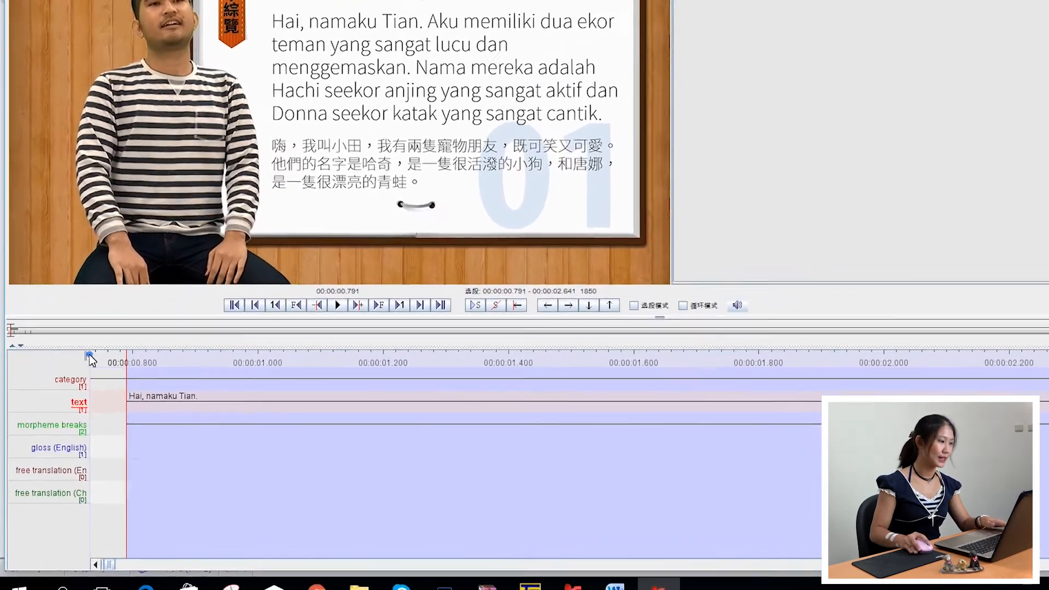
Step: Widen the tier labels, play then stop the video, and select the first sentence's span (about 0.78–2.64 s)
drag(90, 354, 219, 370)
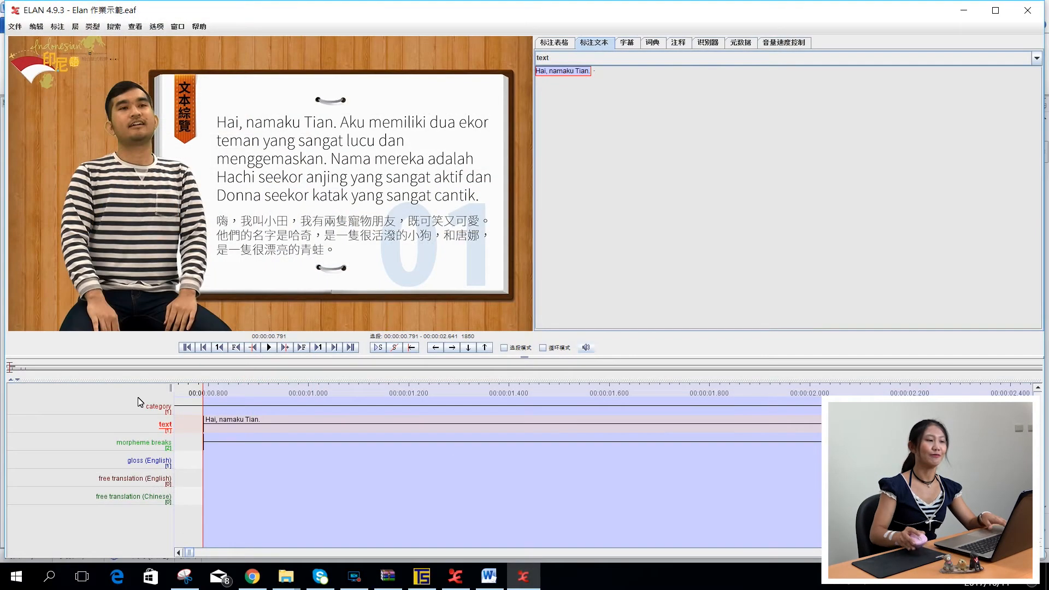
right_click(81, 403)
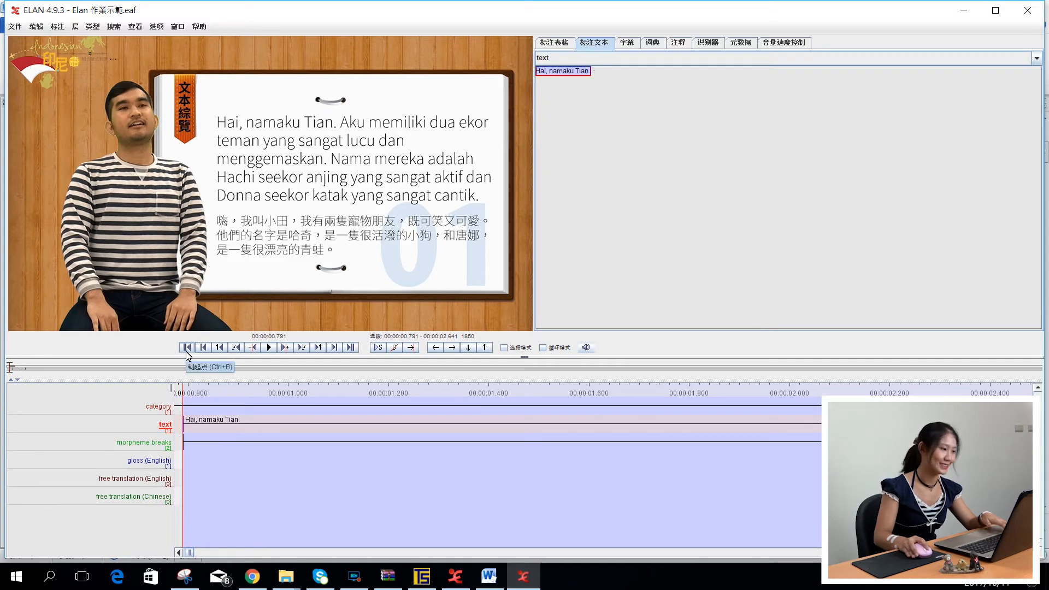
click(269, 348)
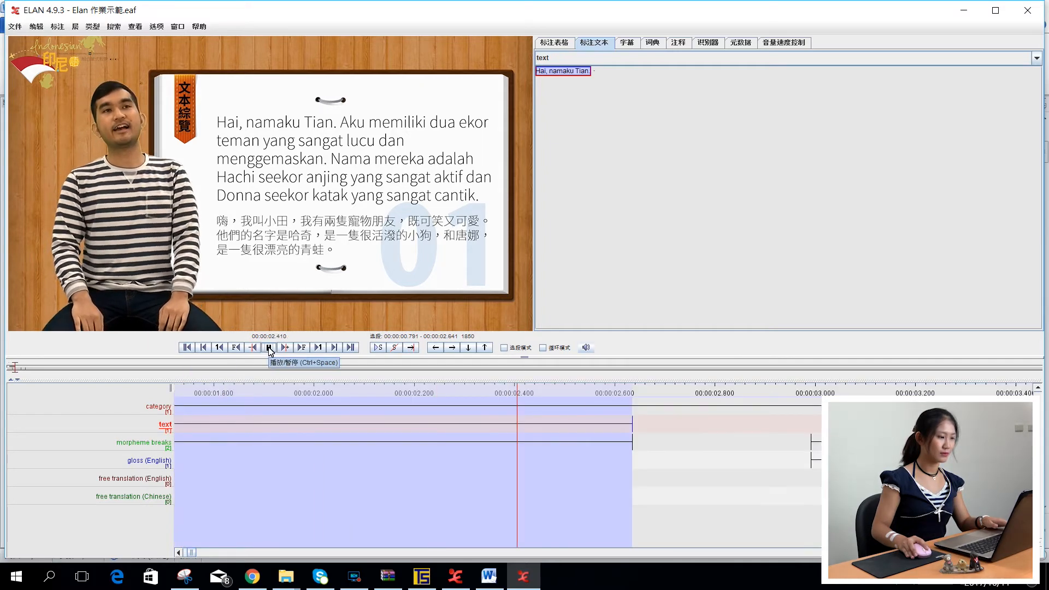
click(269, 347)
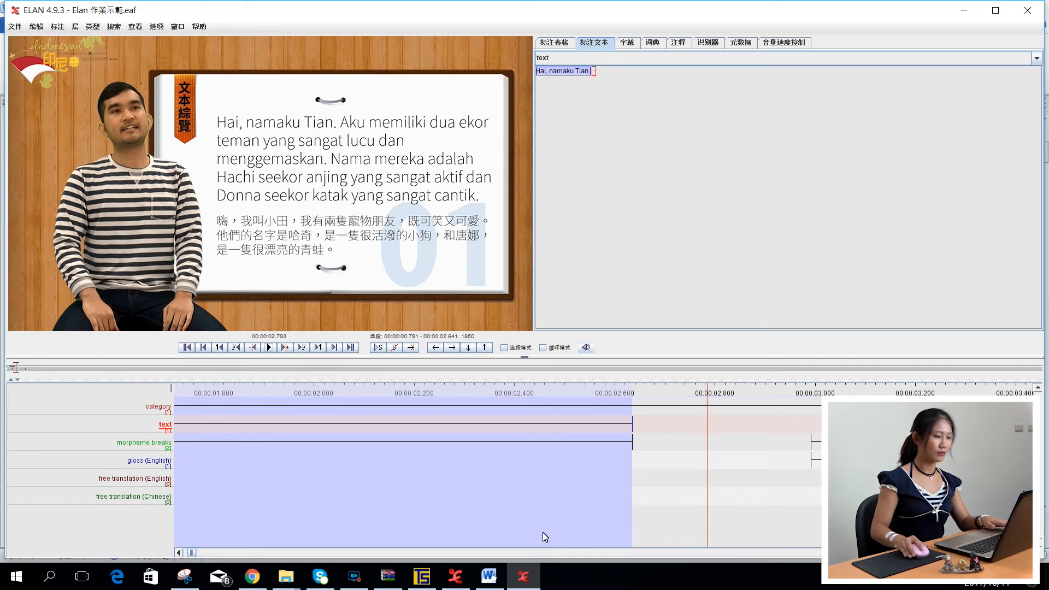
scroll(545, 537, down, 3)
drag(610, 405, 305, 402)
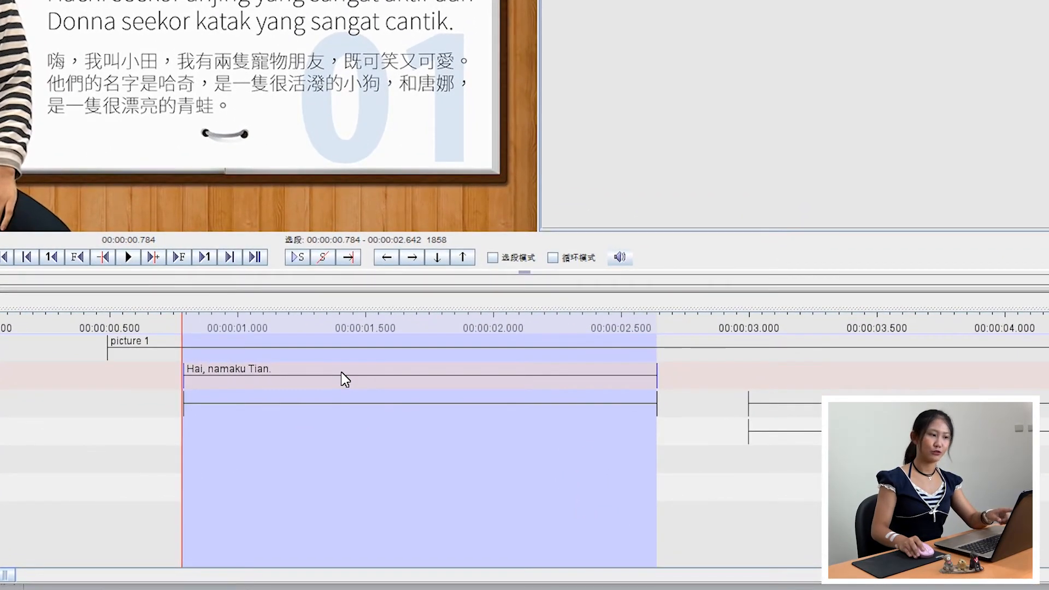
Step: Create a text-tier annotation reading 'hai namaku Tian.' over the marked span
right_click(341, 372)
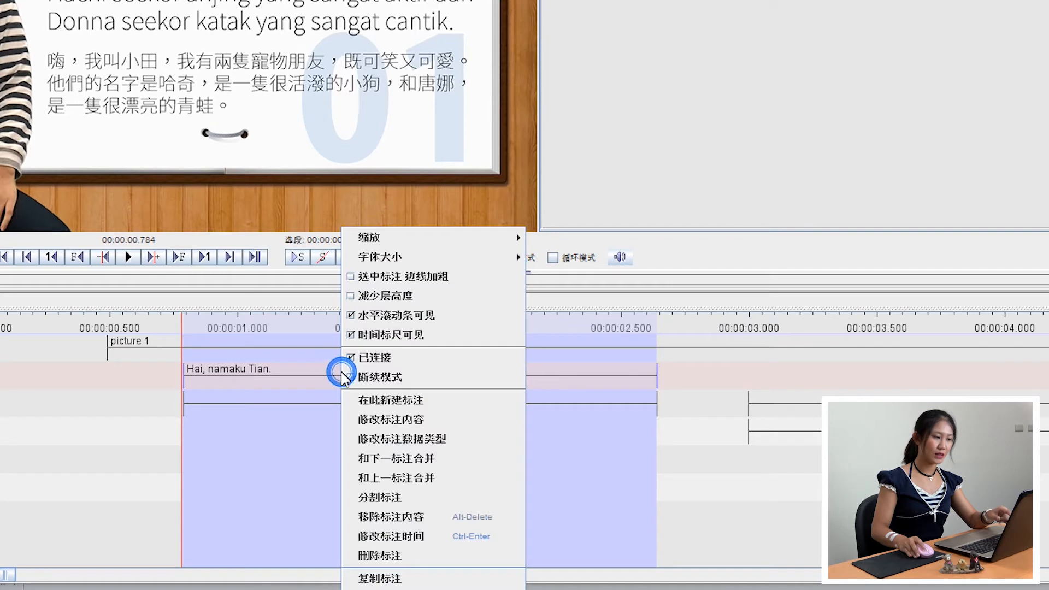
click(448, 402)
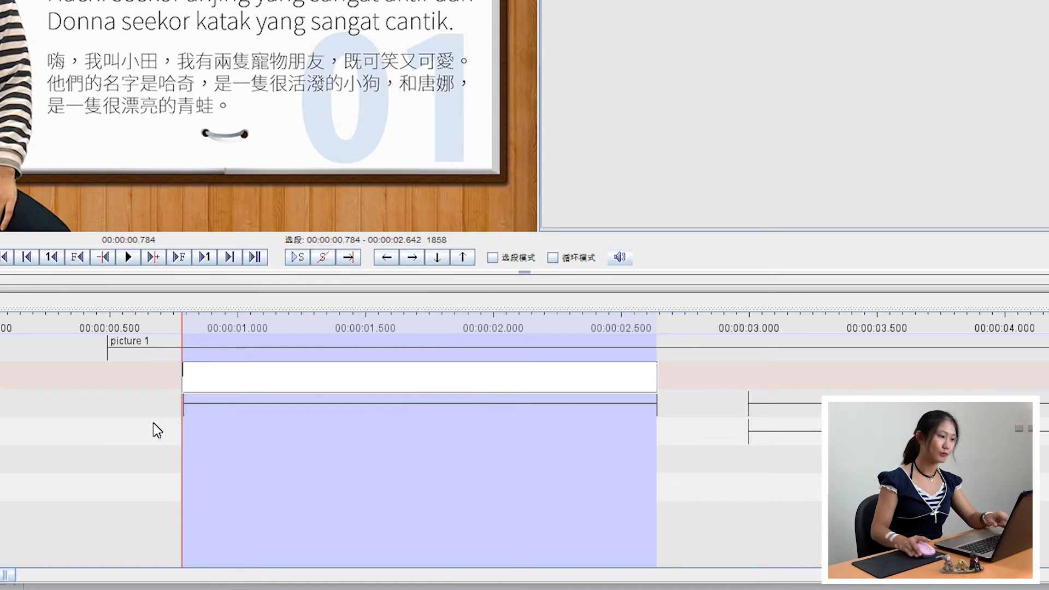
text(hai nama)
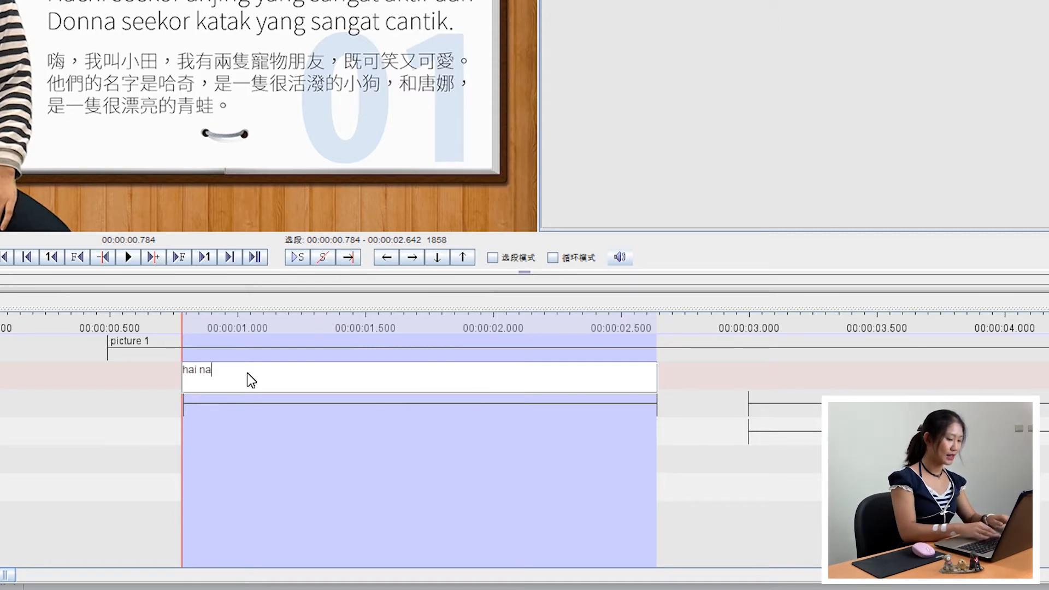
text(ku Tian.)
click(283, 379)
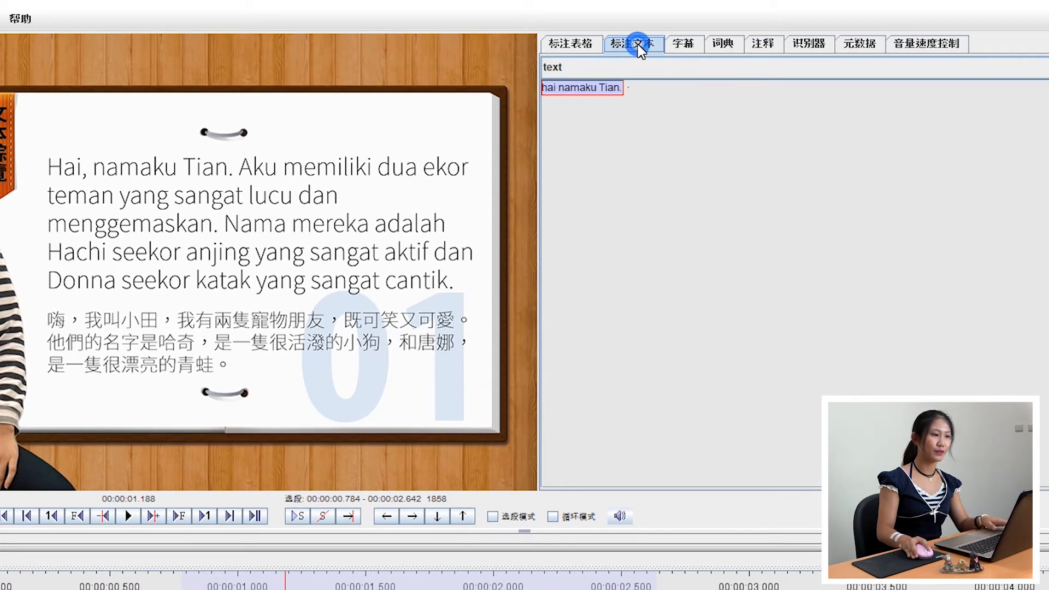
Step: Show the text tier's annotations in the text viewer
click(623, 67)
click(606, 127)
click(609, 104)
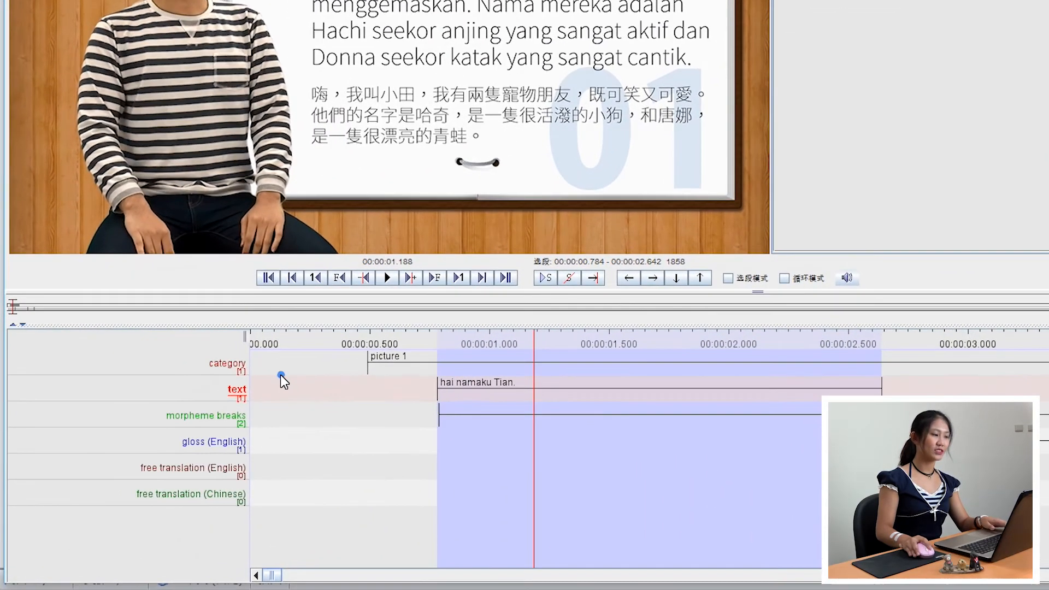
Step: Return the video to 0 and play it from the beginning
click(258, 385)
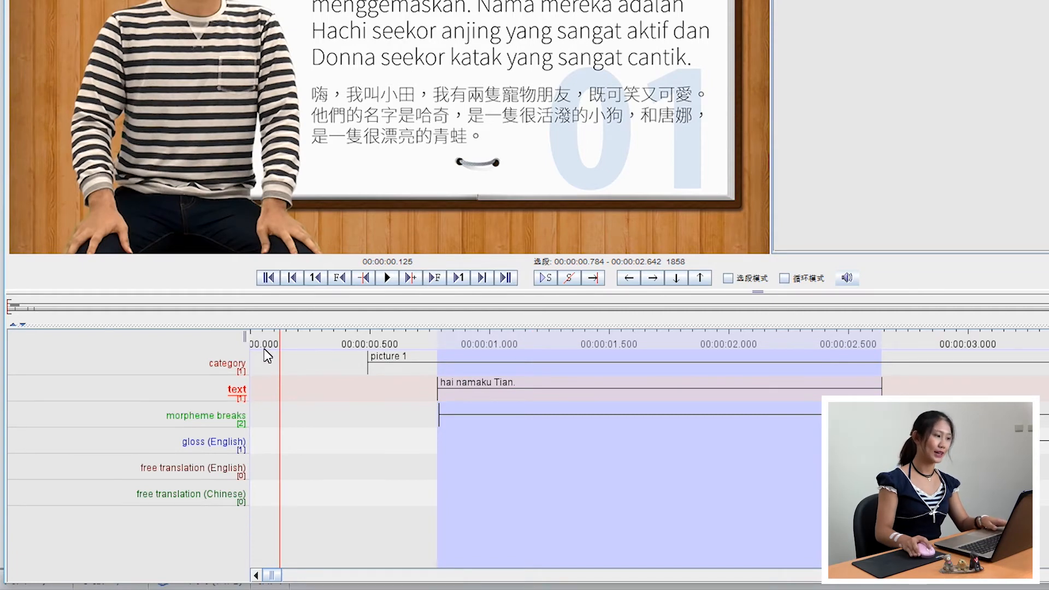
click(253, 337)
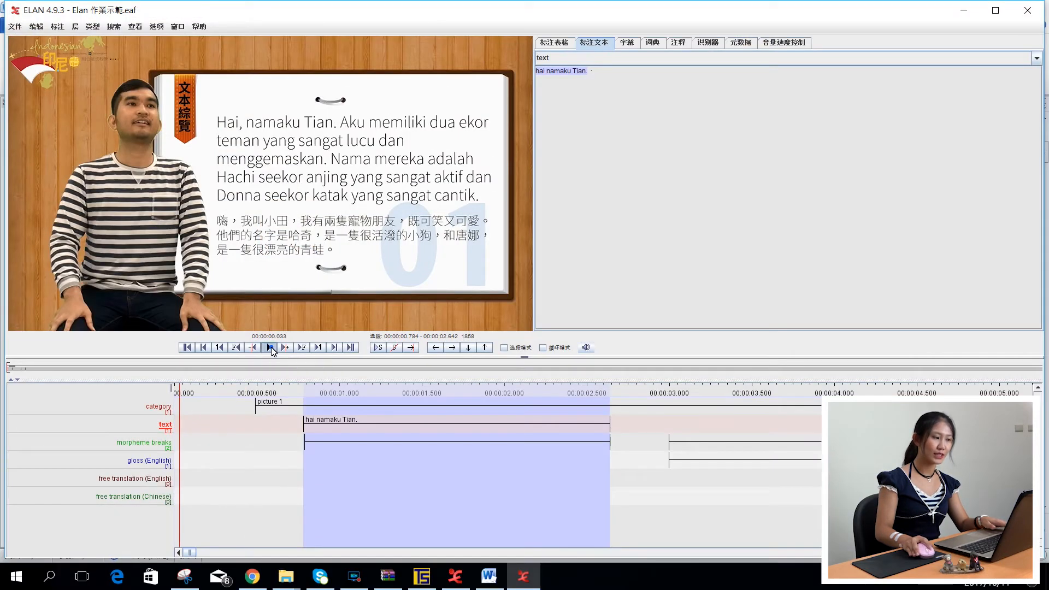
click(272, 347)
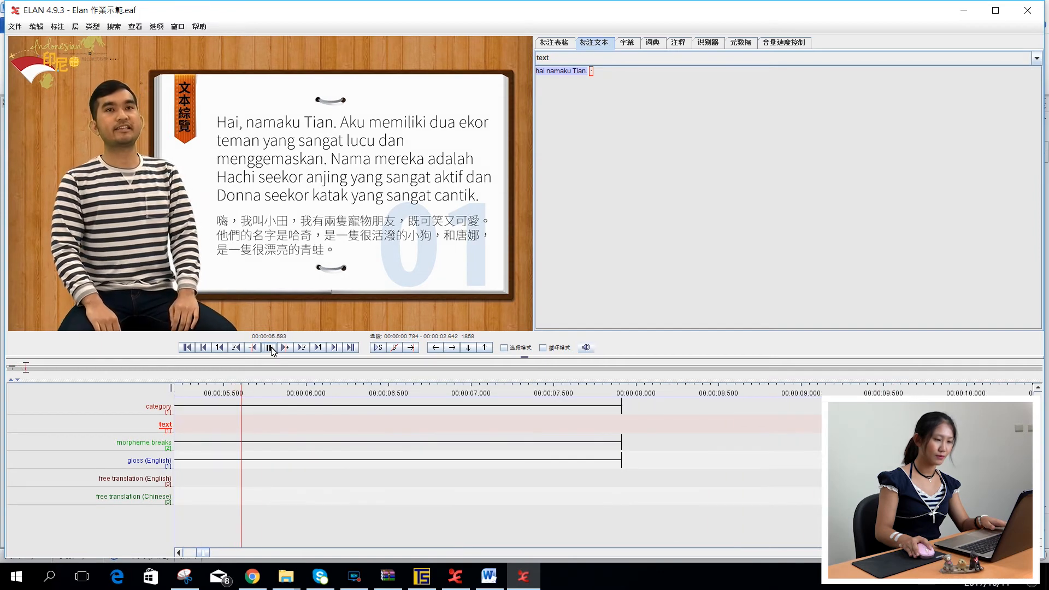
Step: Pause after the second sentence and create a new annotation over the 2.999–7.908 span
click(270, 348)
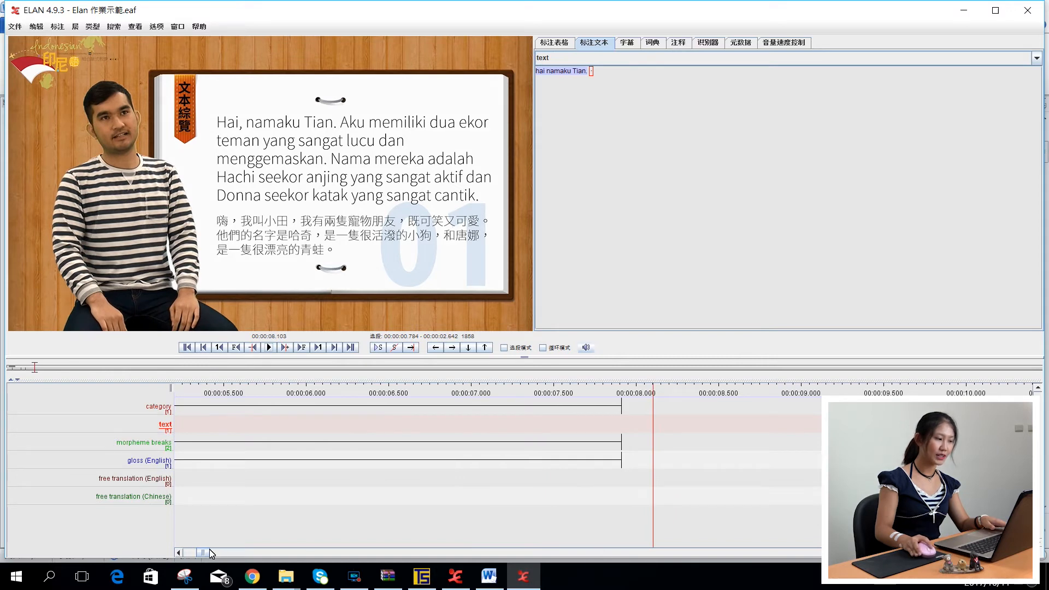
click(276, 462)
right_click(274, 467)
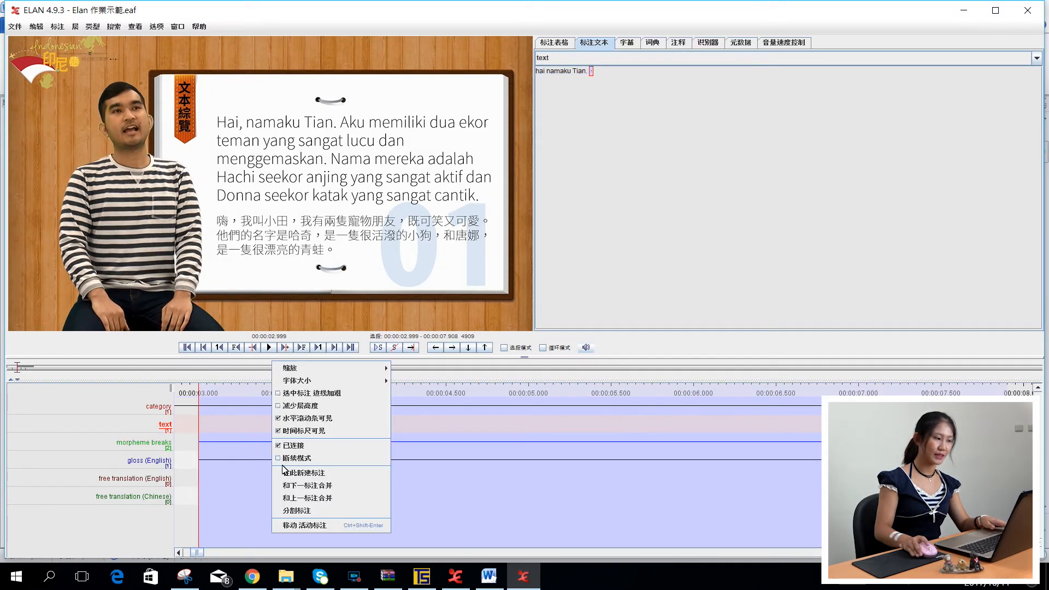
click(295, 472)
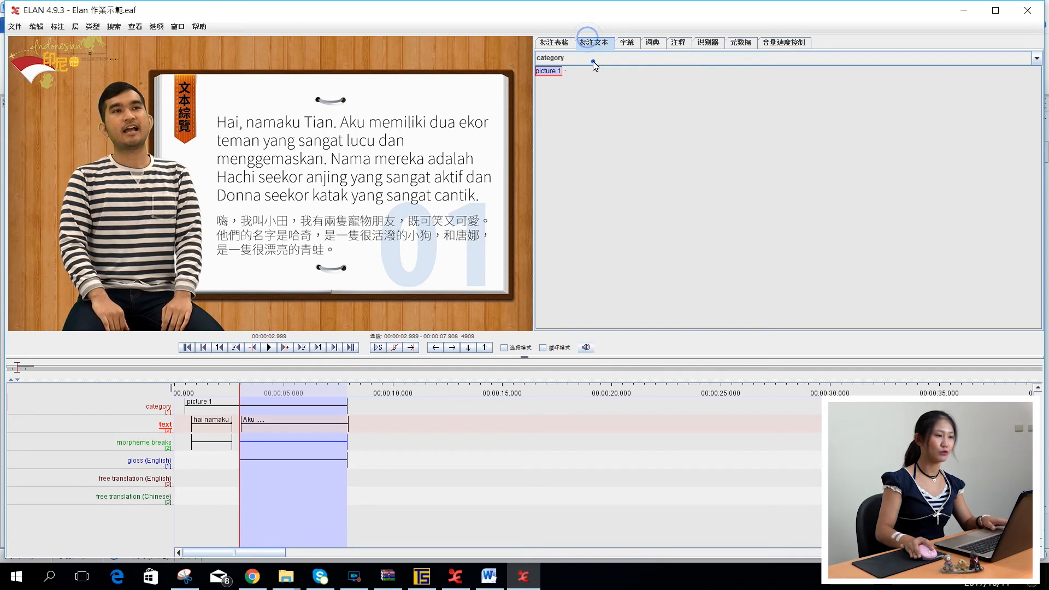
Step: Show the text tier in the viewer and jump between the Aku .... and hai namaku annotations, ending near 4.9 s
click(594, 58)
click(589, 93)
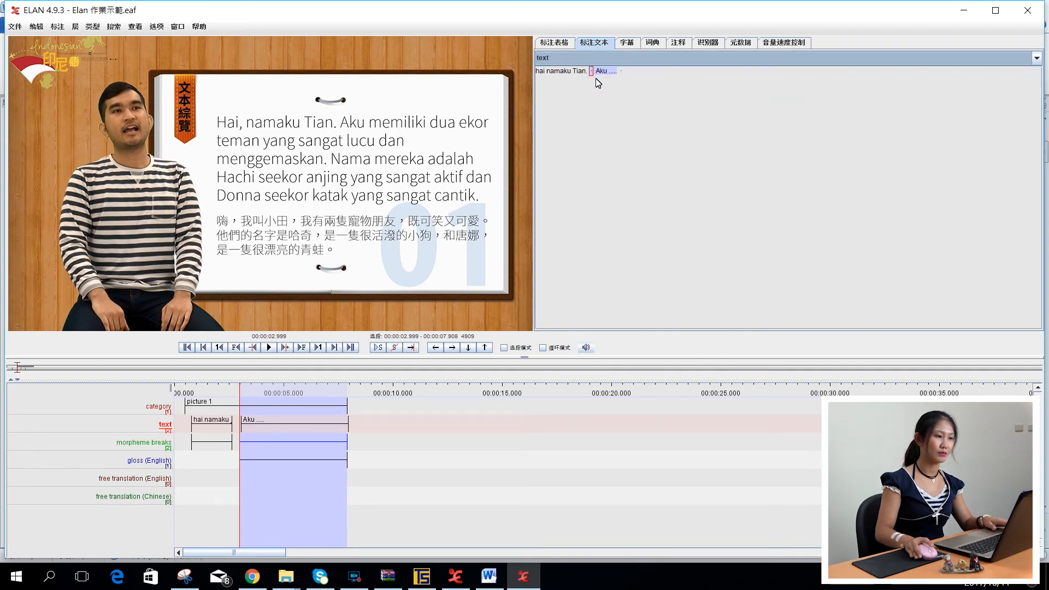
click(604, 72)
click(616, 71)
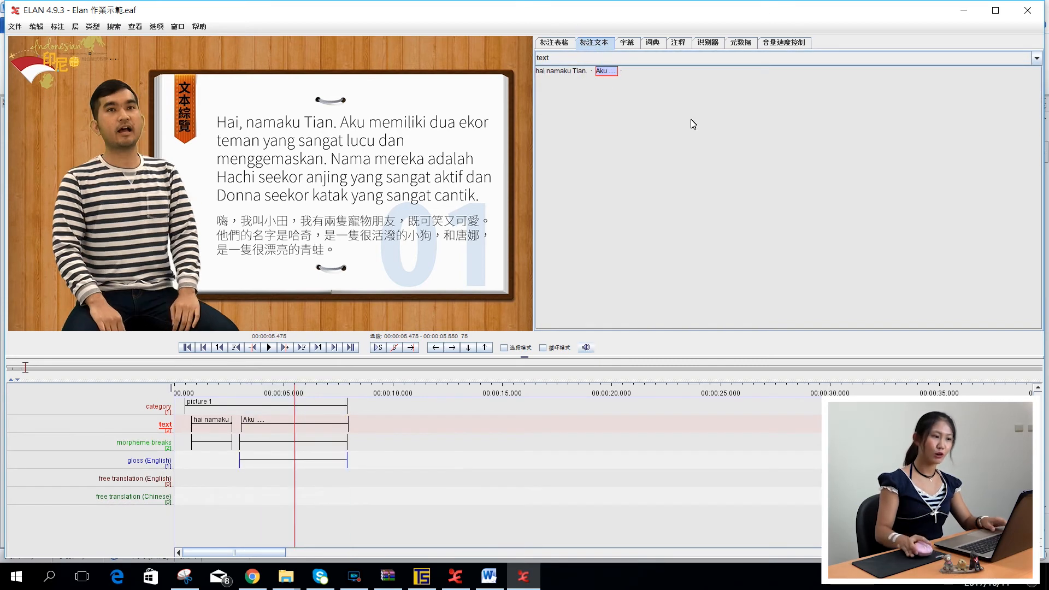
click(218, 422)
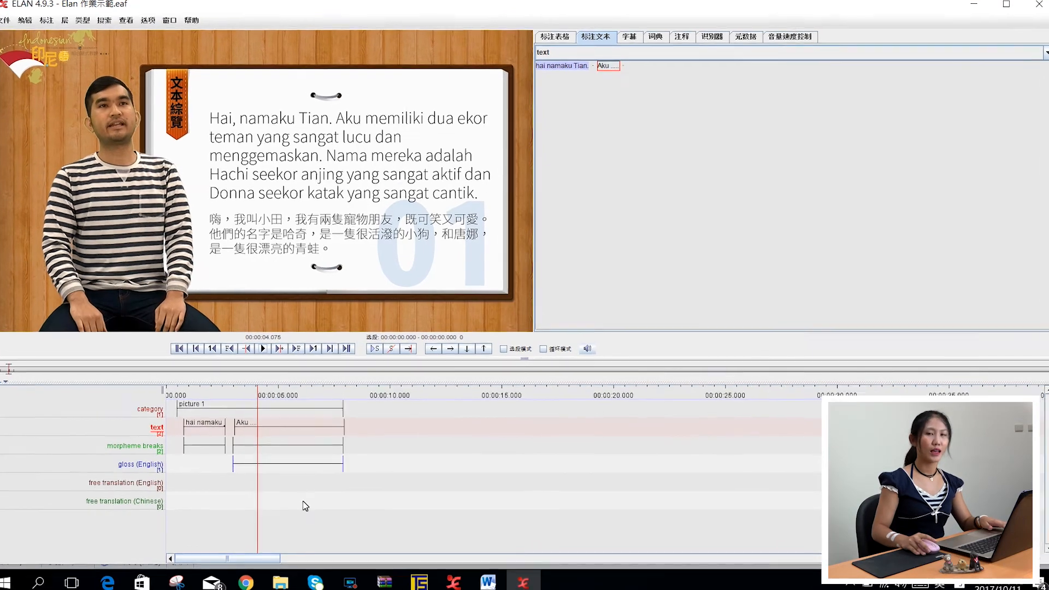
click(210, 539)
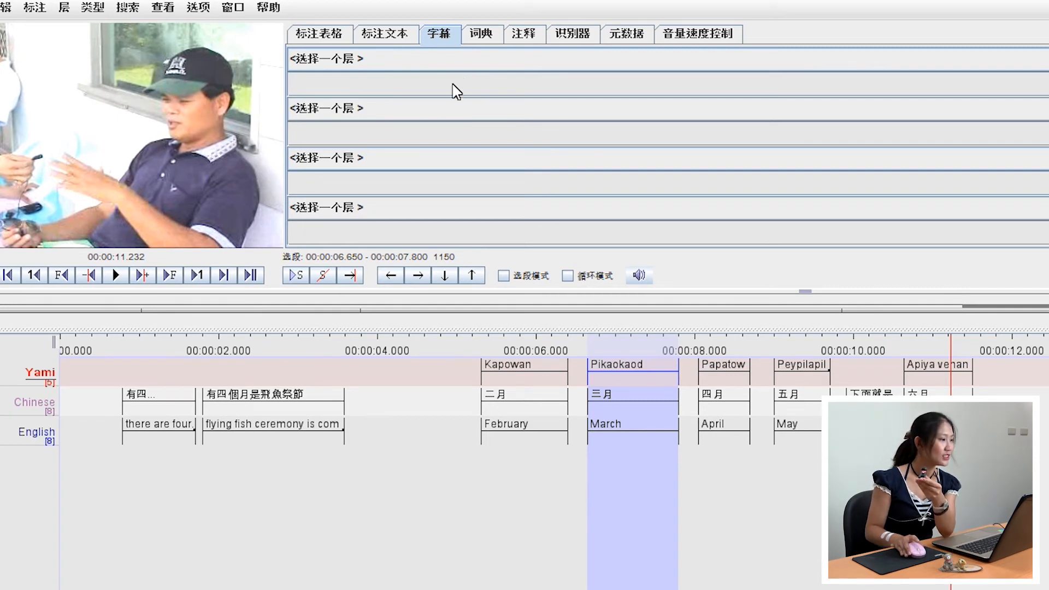
Step: Set the three subtitle rows to Yami, Chinese and English, then play the example from the start
click(387, 60)
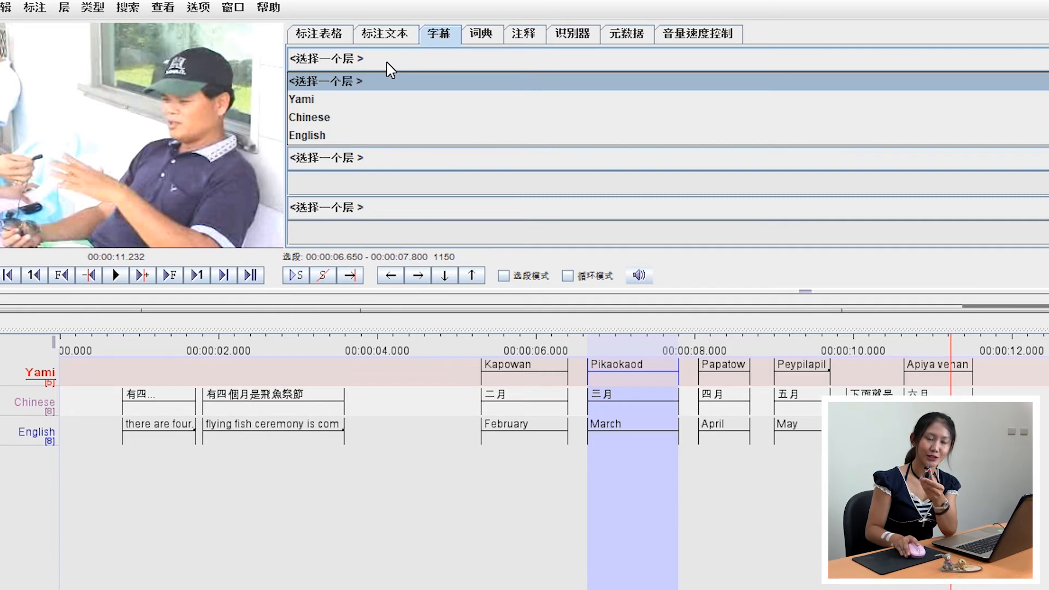
click(360, 102)
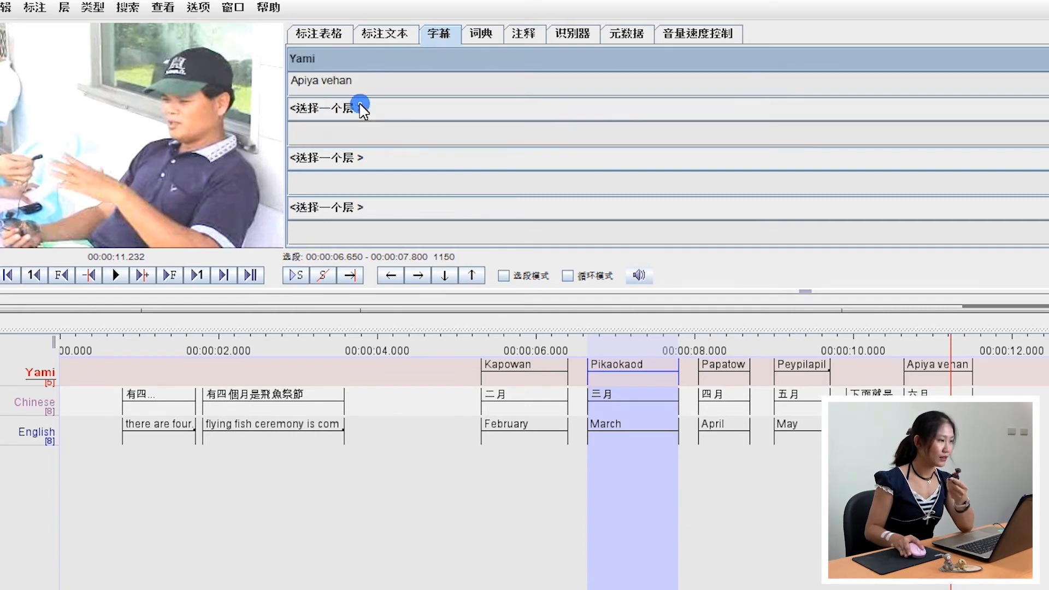
click(361, 109)
click(354, 166)
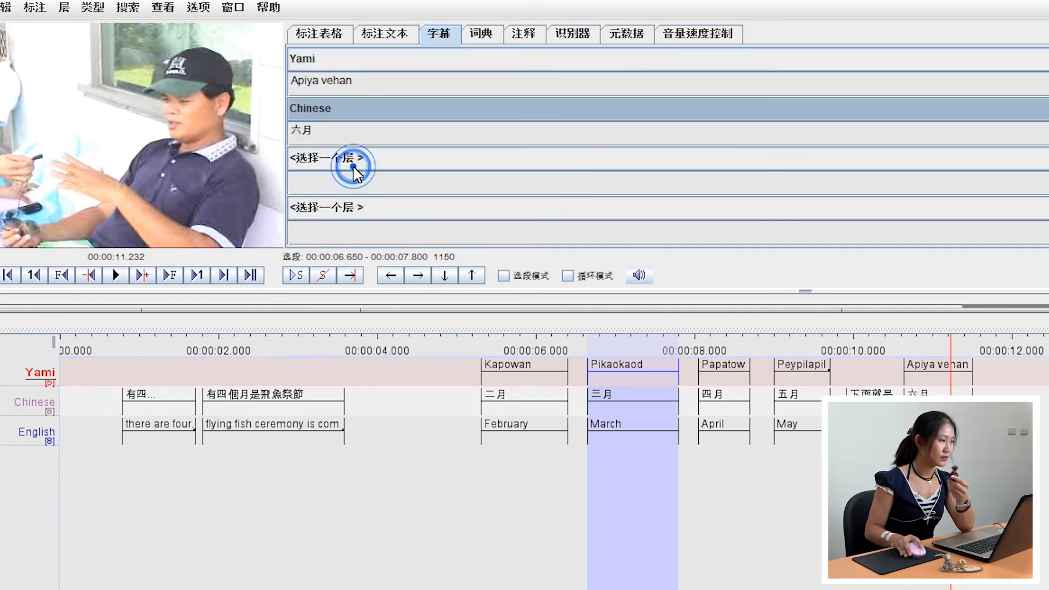
click(352, 164)
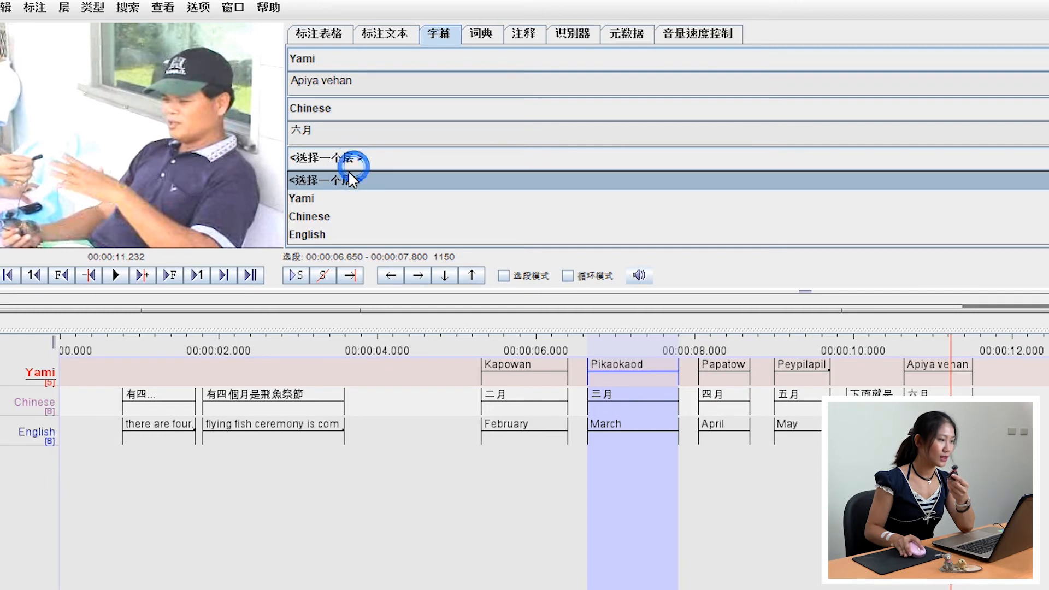
click(334, 238)
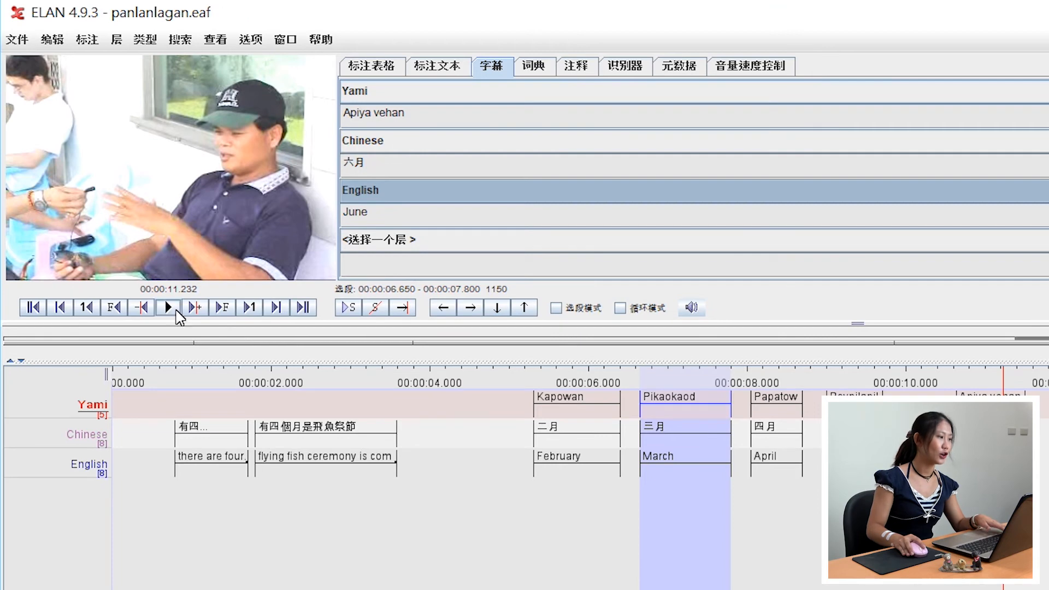
click(38, 309)
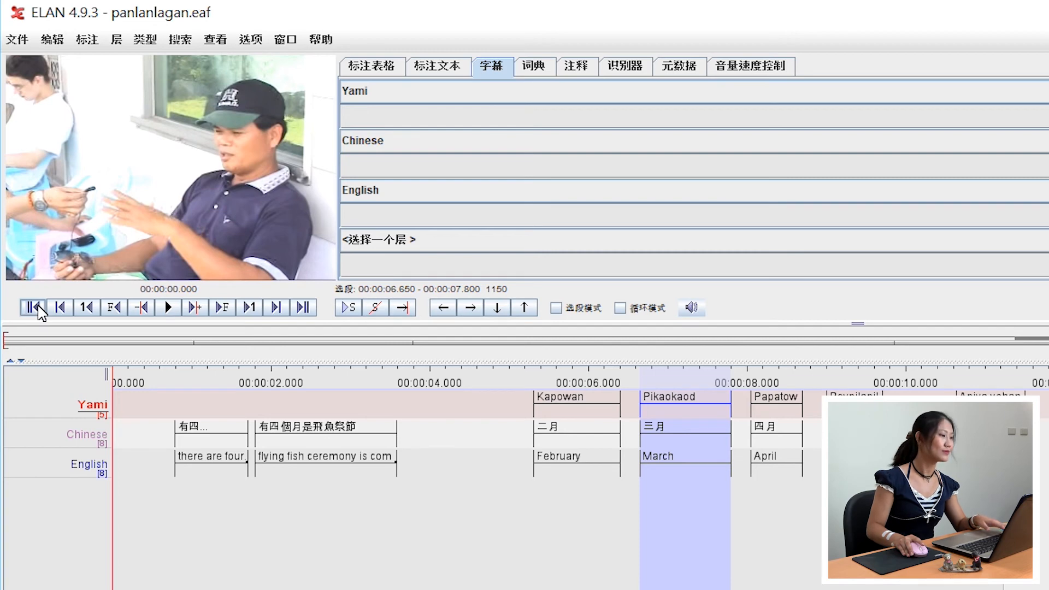
click(170, 311)
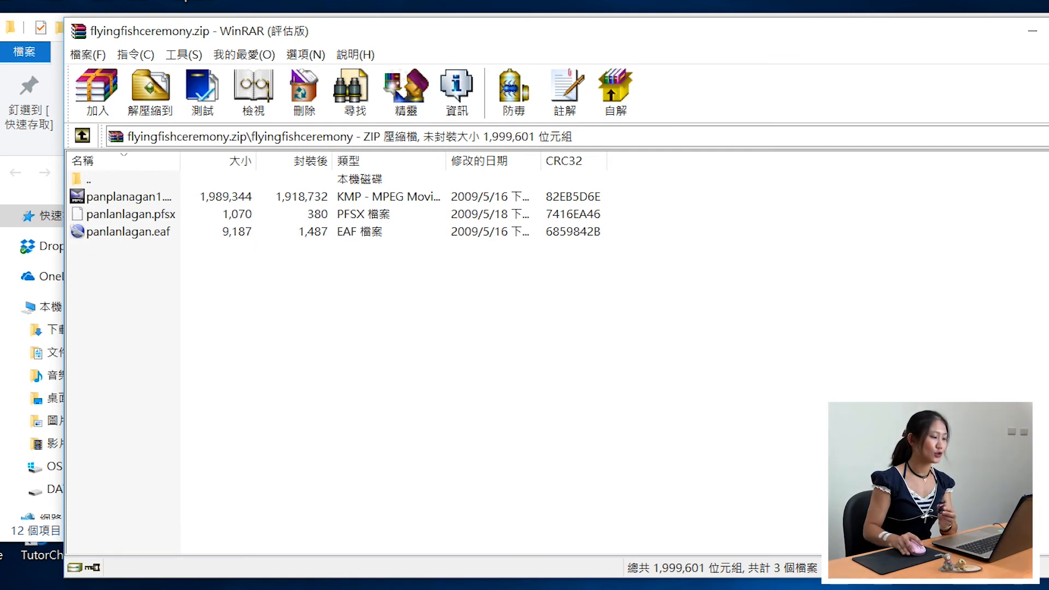
key(super)
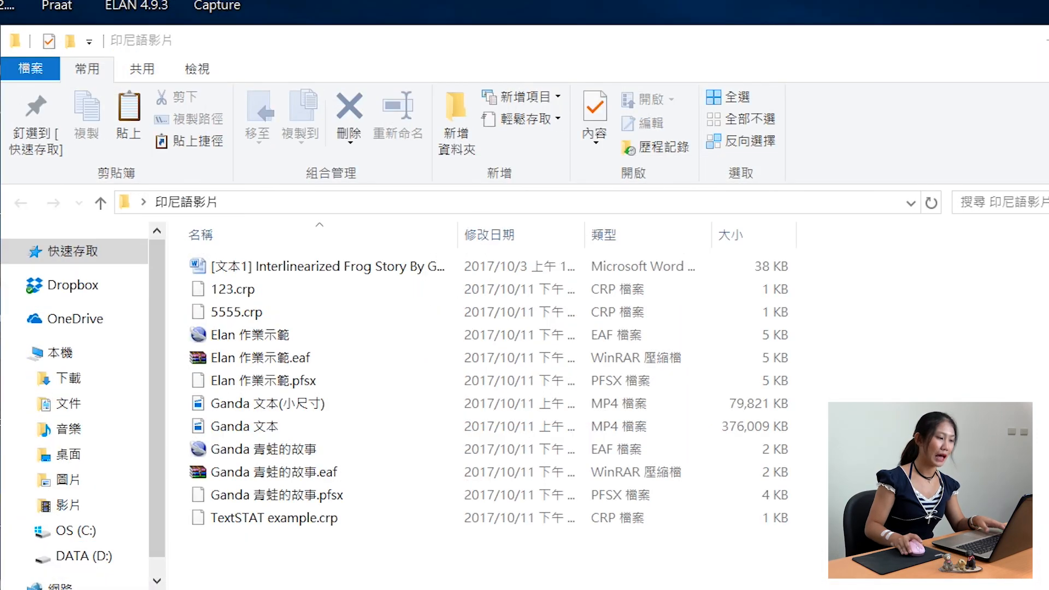
click(270, 568)
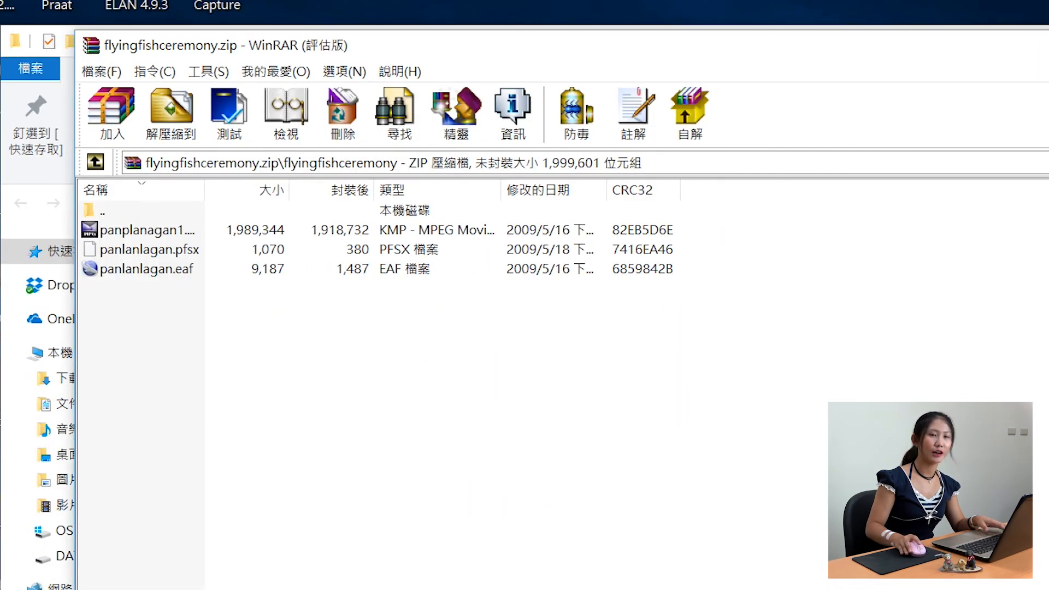